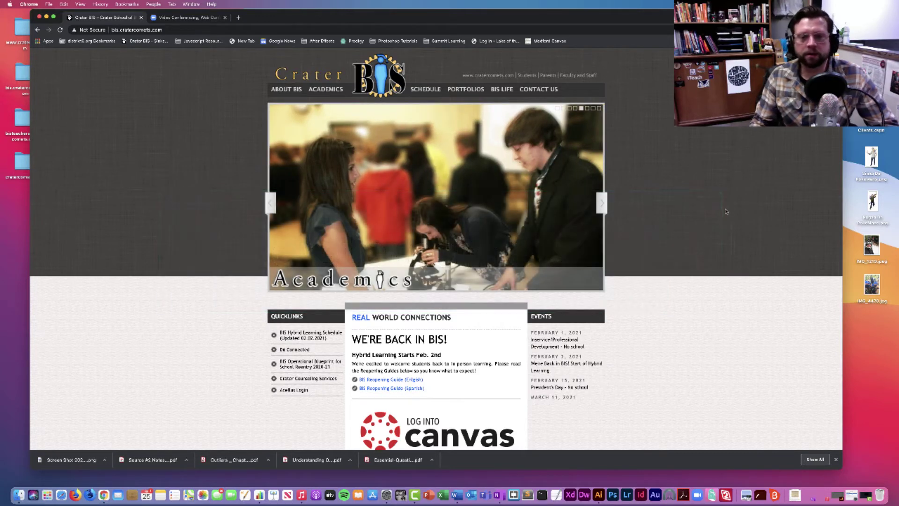
Step: Scroll down the Crater BIS homepage and follow the 'Log into Canvas' link to the District 6 login page
scroll(658, 280, down, 3)
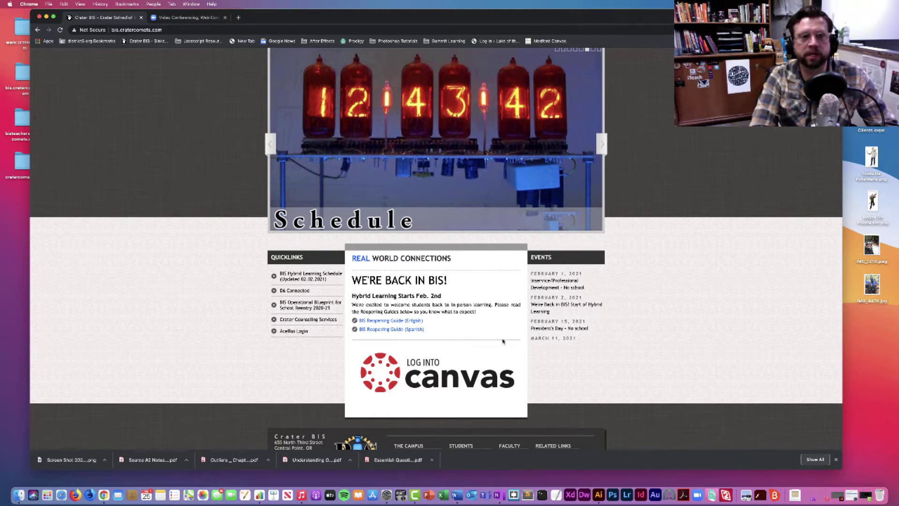
click(435, 373)
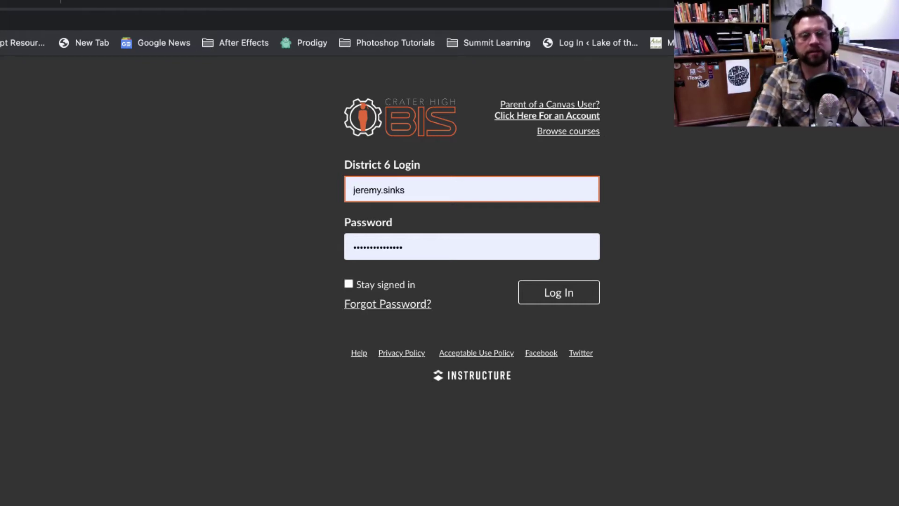
Step: Replace the autofilled credentials with the substitute account's username and password and log in
click(425, 188)
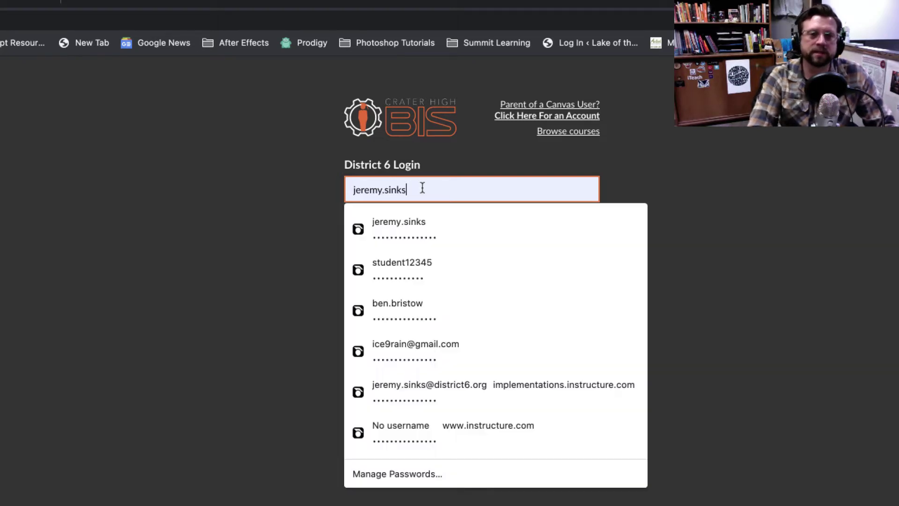
drag(424, 188, 334, 187)
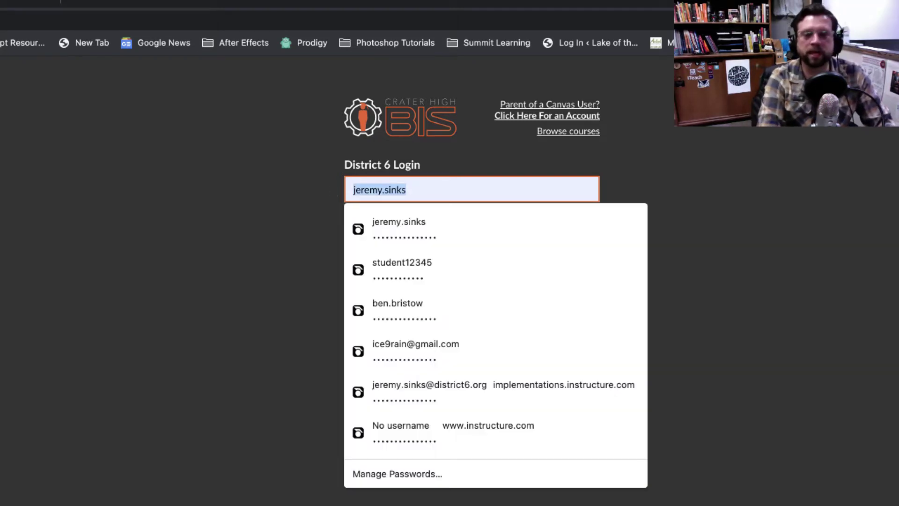
text(stu)
key(BackSpace)
key(BackSpace)
key(BackSpace)
text(bis)
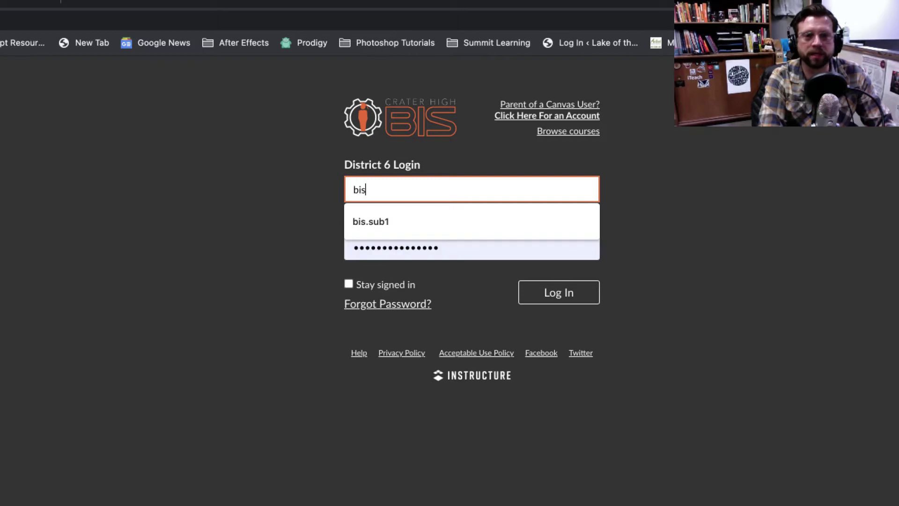
text(.sub1)
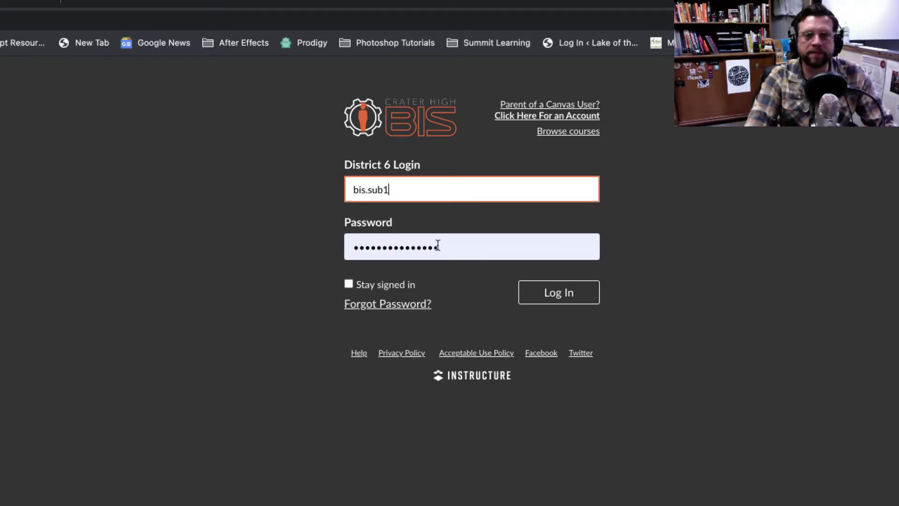
click(452, 248)
drag(452, 248, 337, 249)
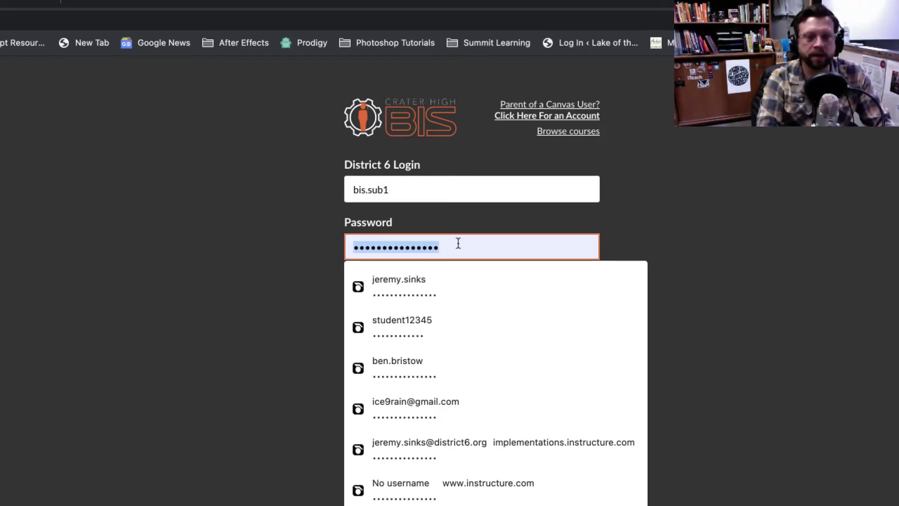
text(•••••••••••••••)
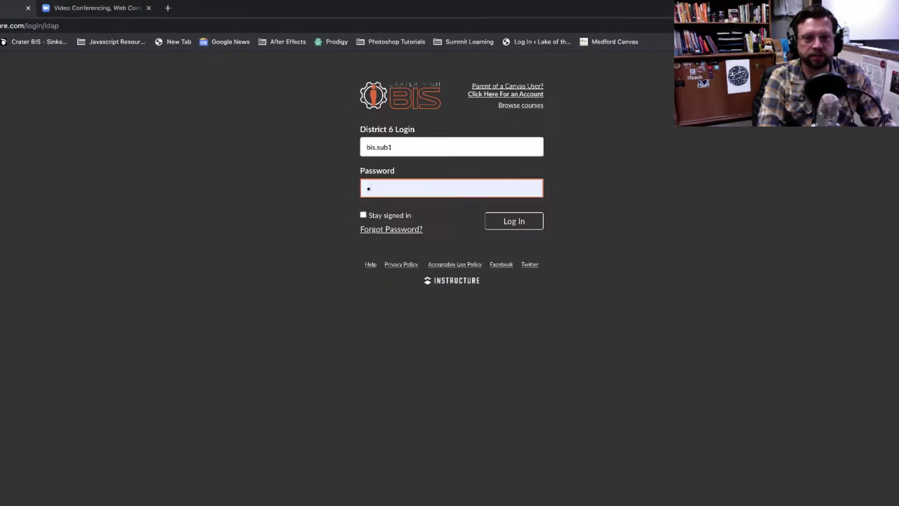
key(Return)
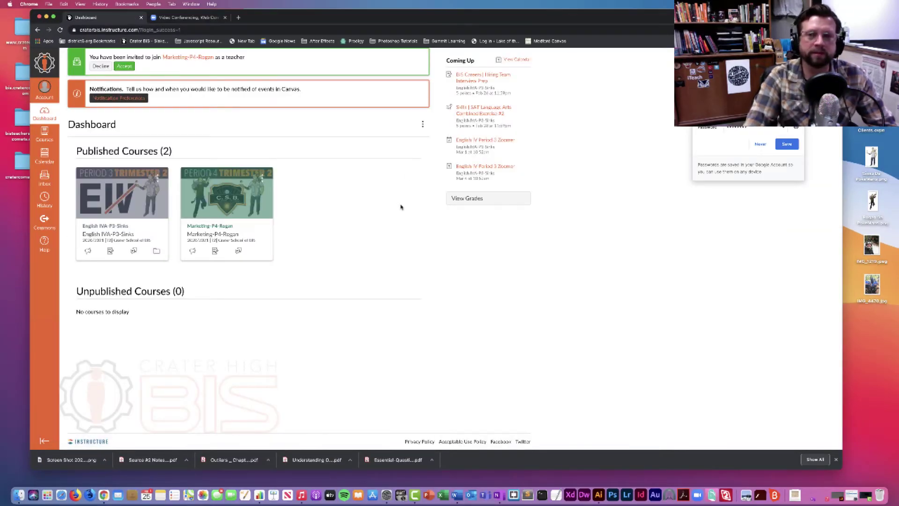
Step: Decline Chrome's save-password prompt and accept the Marketing course teacher invitation on the Dashboard
click(759, 144)
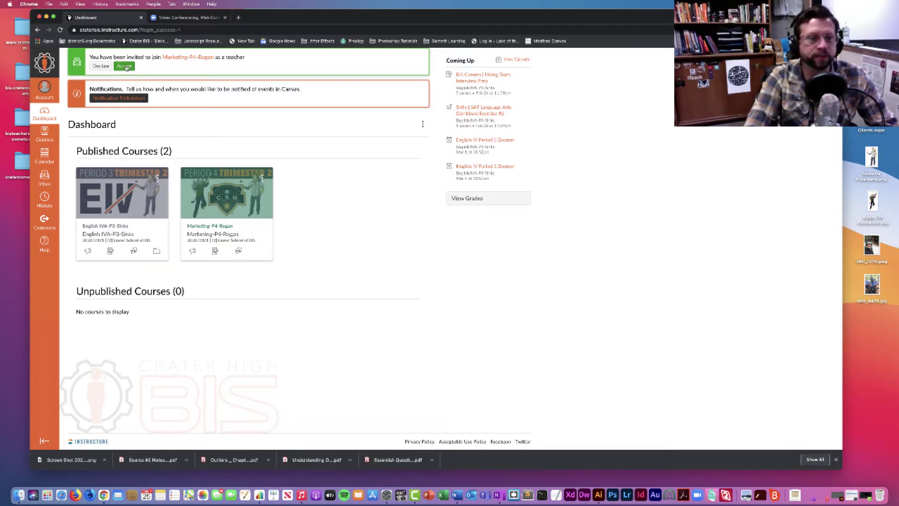
click(124, 66)
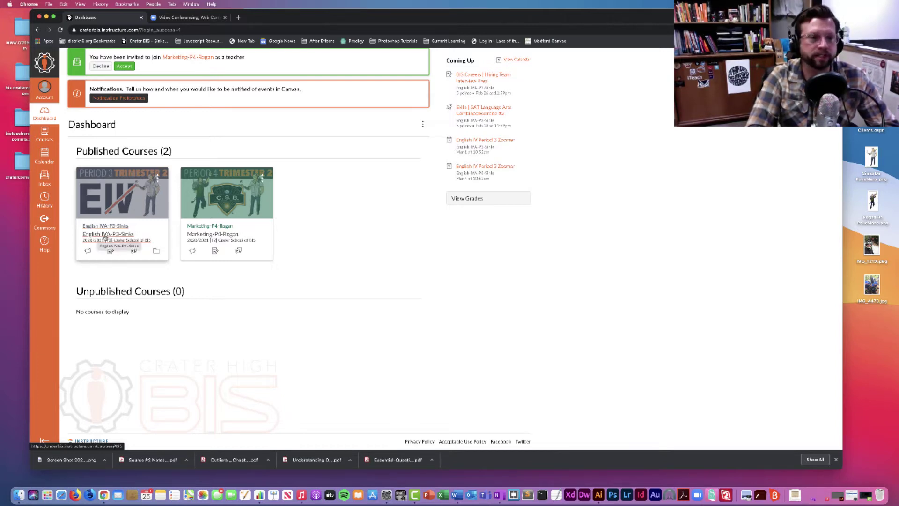
Step: Open the English IVA-P3-Sinks course and jump to its Week 10 (Feb. 22–26) modules
click(107, 237)
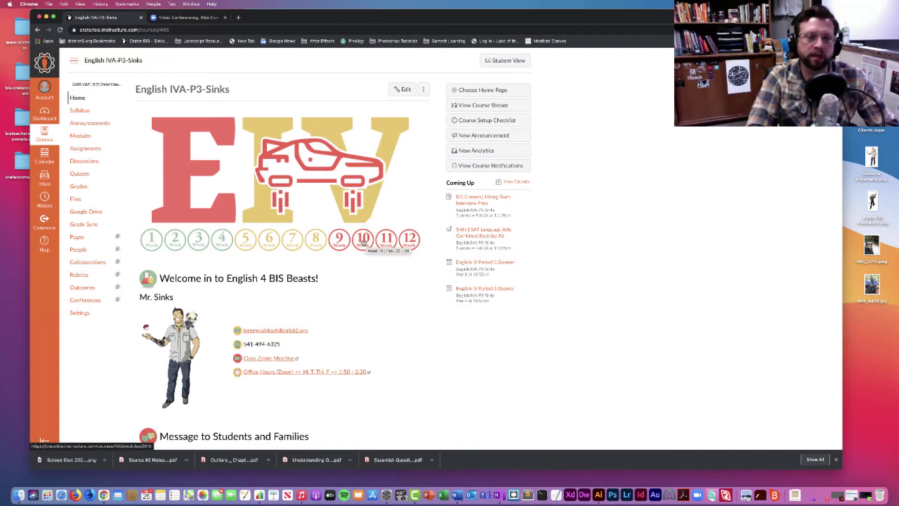
click(363, 243)
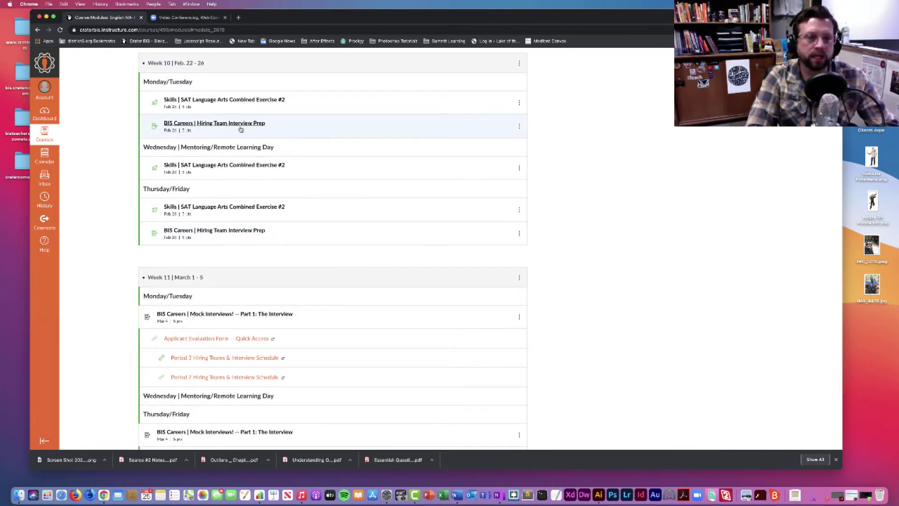
Step: Highlight the Monday/Tuesday, Wednesday and Thursday/Friday headings, then open the SAT Language Arts Combined Exercise #2 quiz
scroll(225, 117, up, 1)
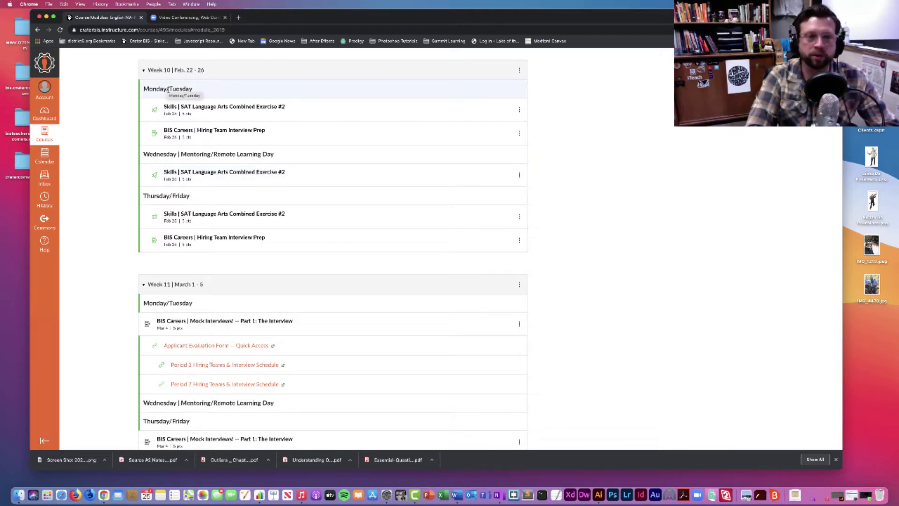
drag(142, 88, 191, 89)
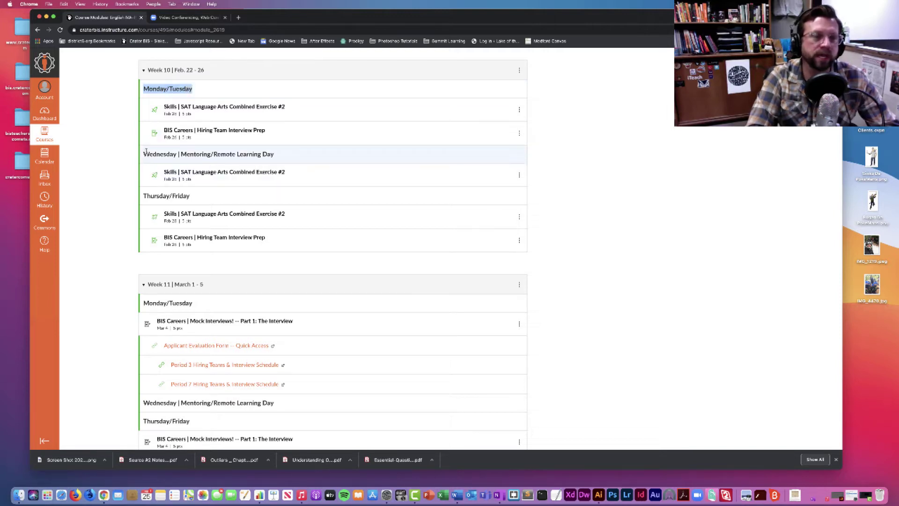
drag(143, 154, 181, 155)
drag(144, 196, 188, 196)
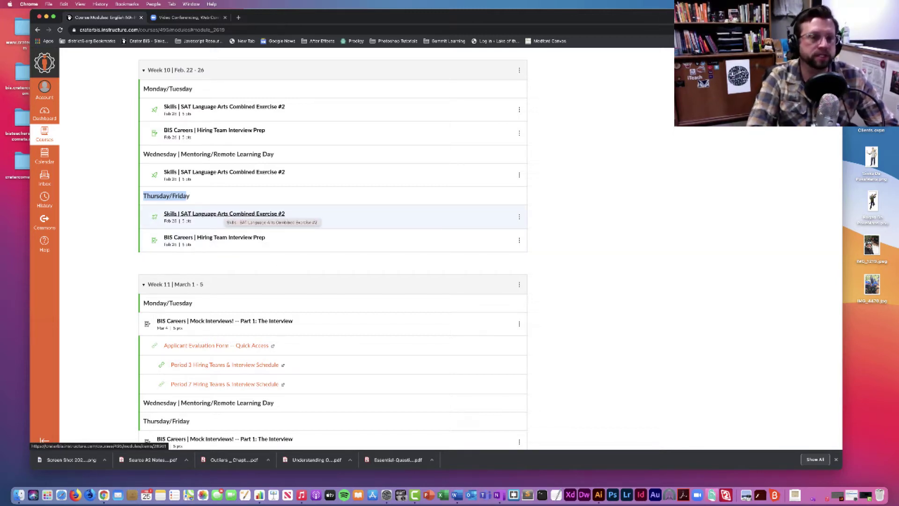
click(231, 215)
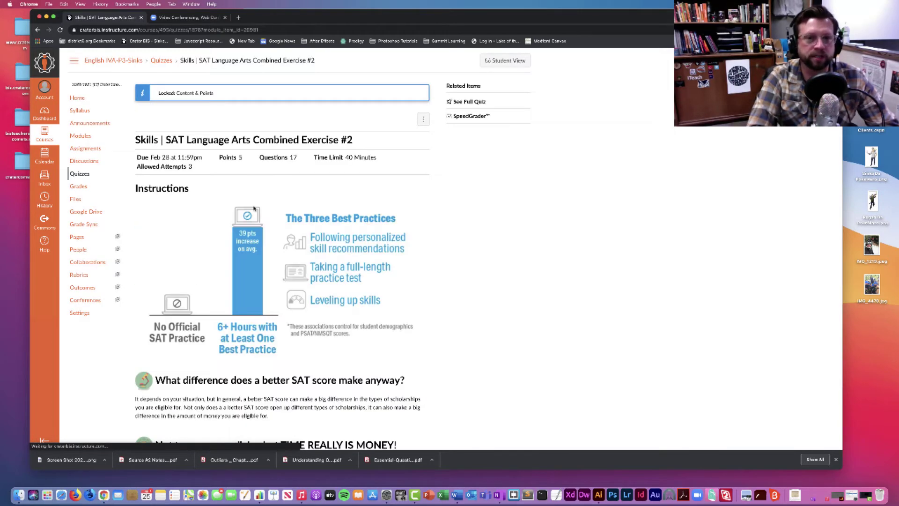
Step: Back out of the SAT quiz to Modules and open BIS Careers | Hiring Team Interview Prep
scroll(313, 236, down, 5)
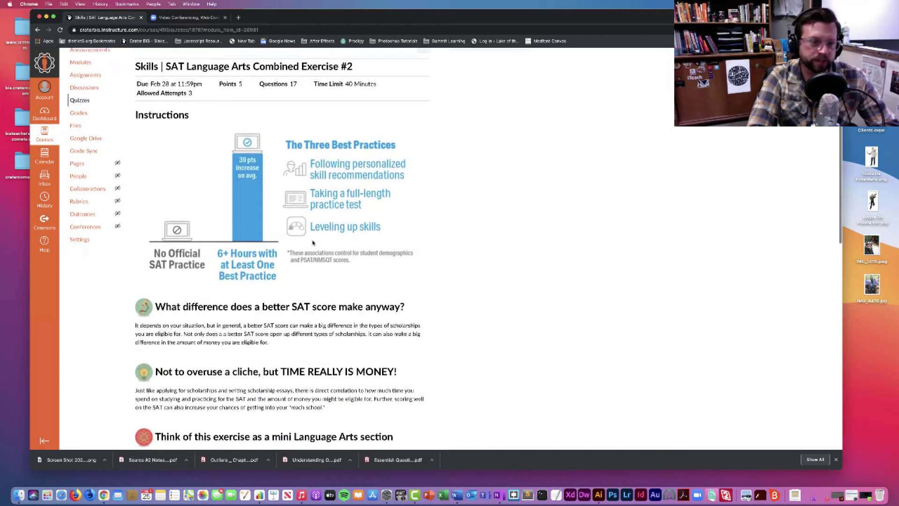
scroll(313, 241, up, 5)
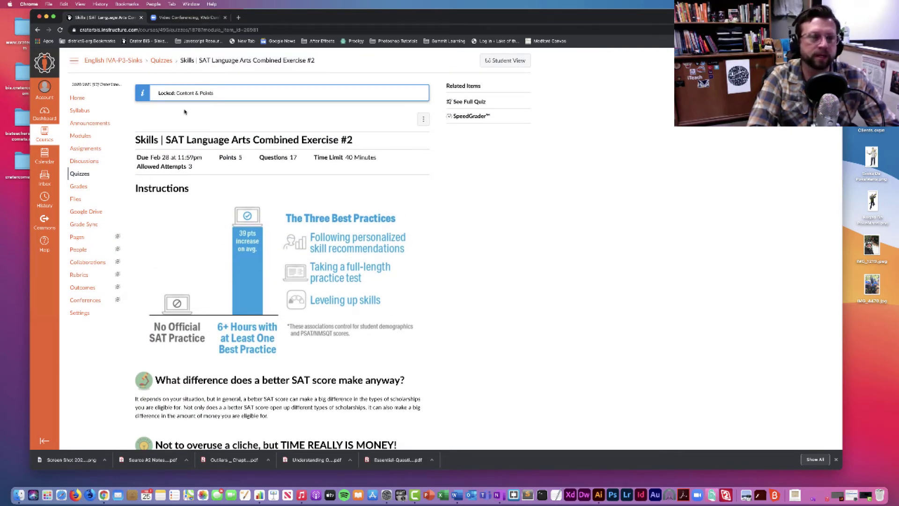
click(37, 29)
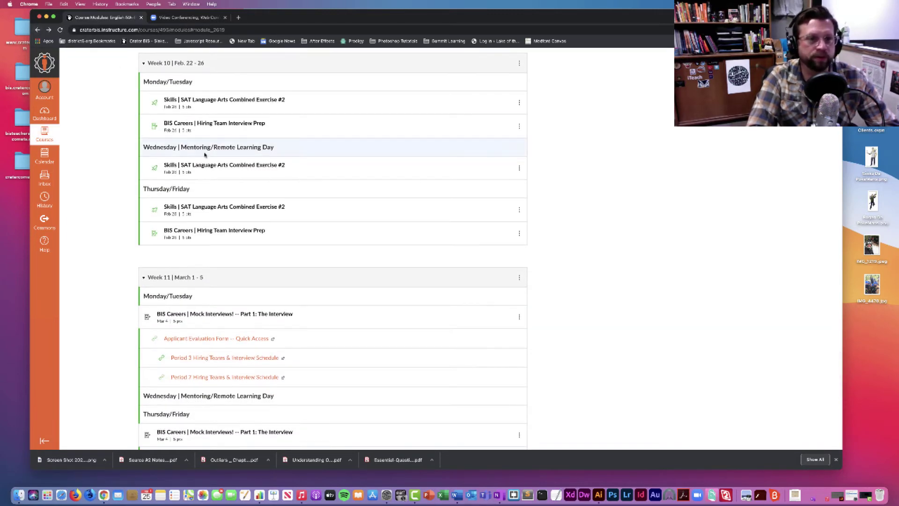
scroll(222, 206, down, 1)
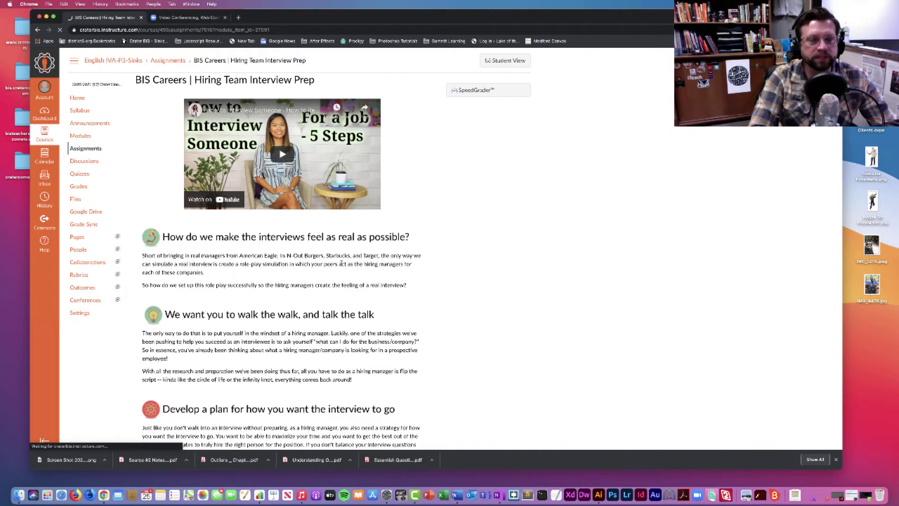
Step: Scroll through the Interview Prep assignment, then return to the English IVA-P3-Sinks course home page
scroll(342, 263, down, 5)
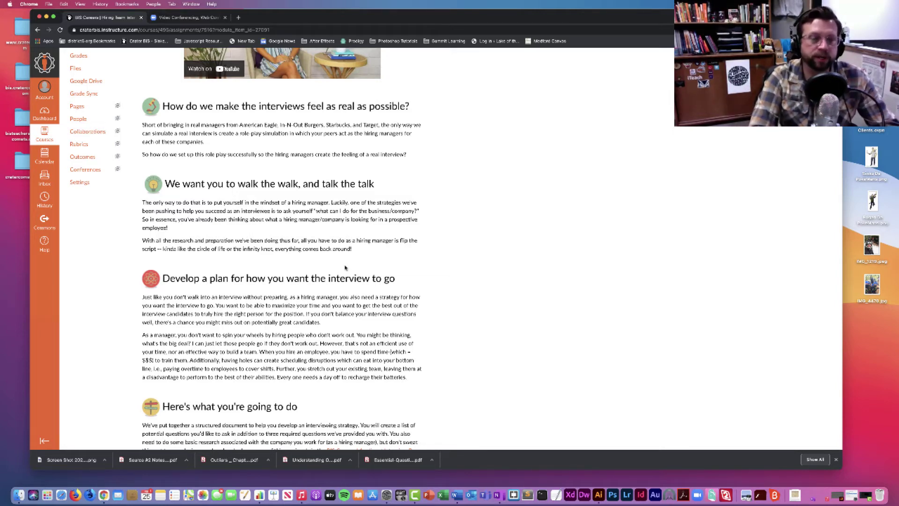
scroll(346, 269, down, 8)
scroll(346, 273, down, 12)
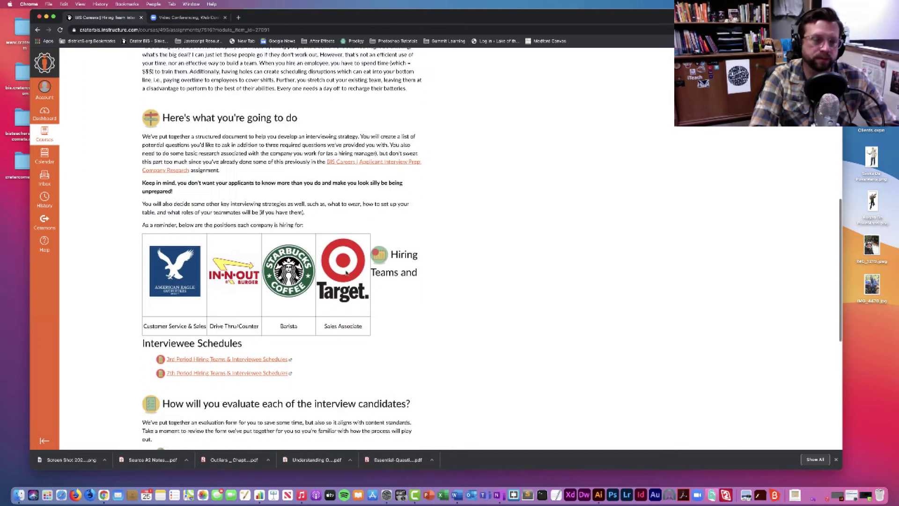
scroll(345, 270, down, 2)
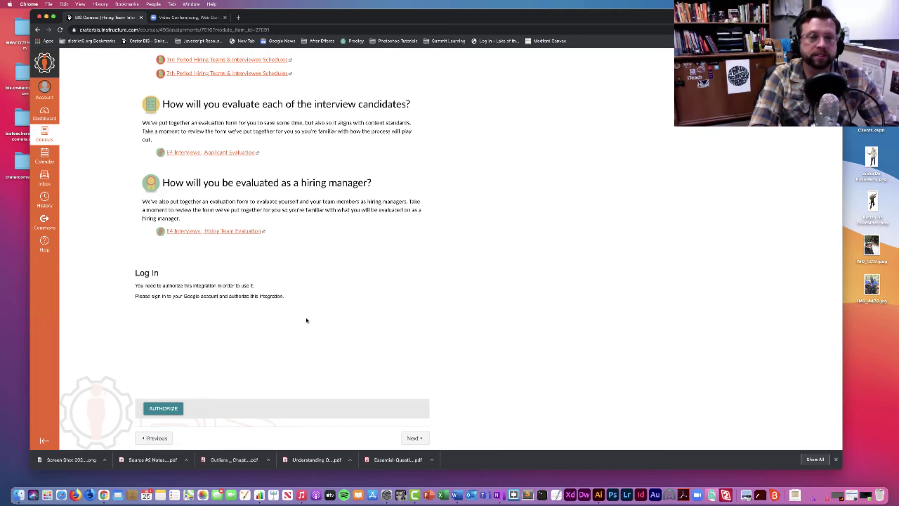
scroll(305, 321, up, 20)
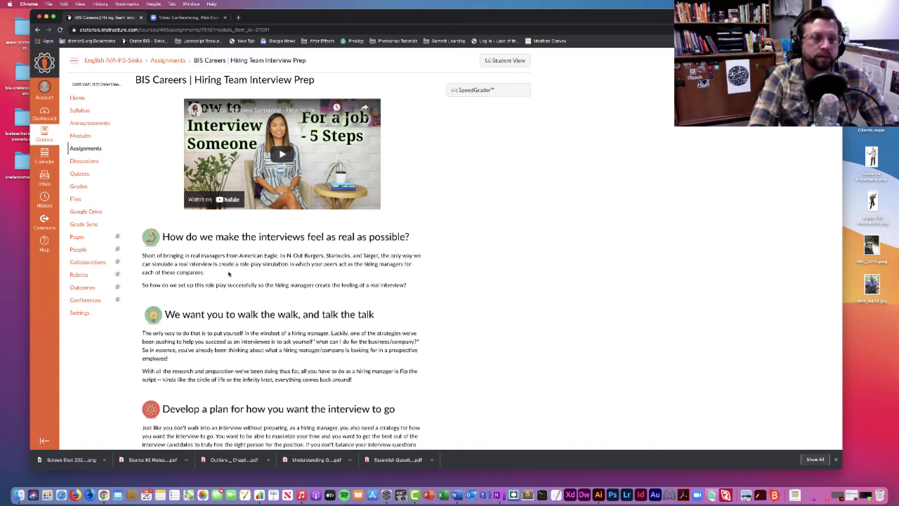
click(78, 98)
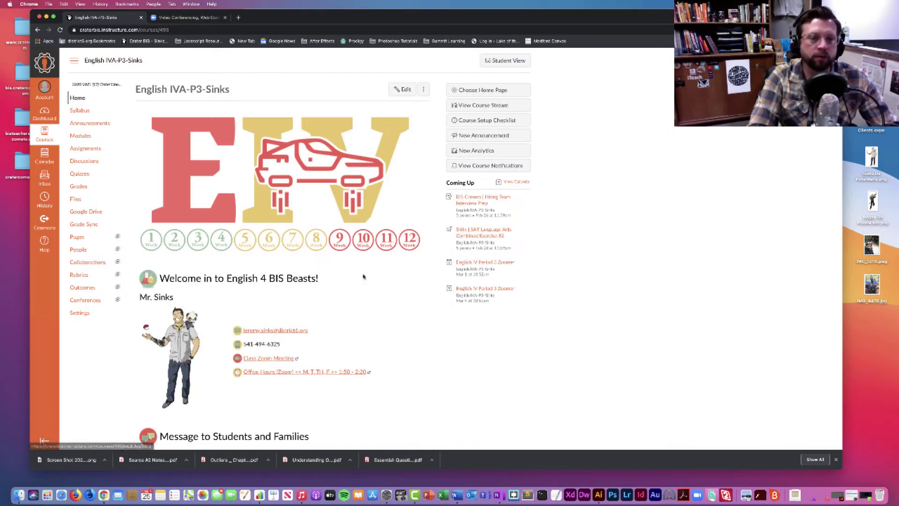
Step: Review the Class Zoom Meeting link on the course home page, then switch to the Zoom browser tab
scroll(381, 285, down, 1)
scroll(384, 286, down, 3)
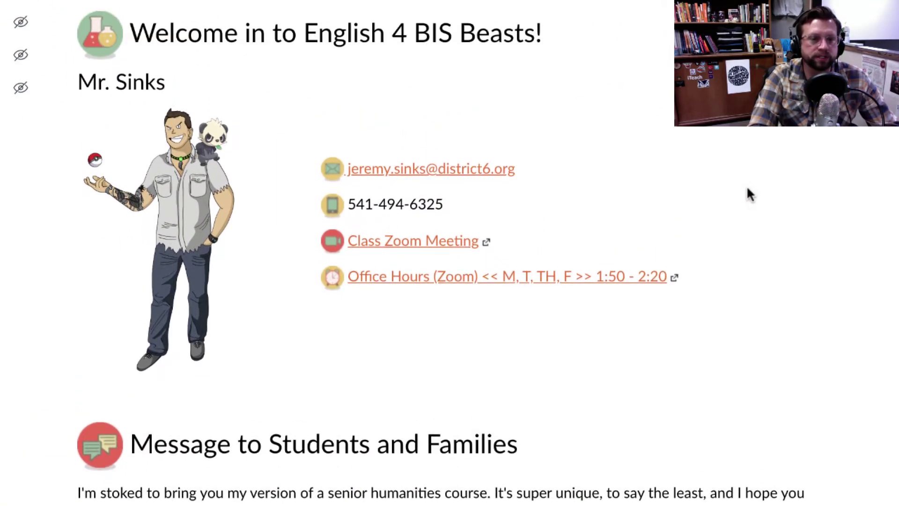
scroll(746, 186, up, 1)
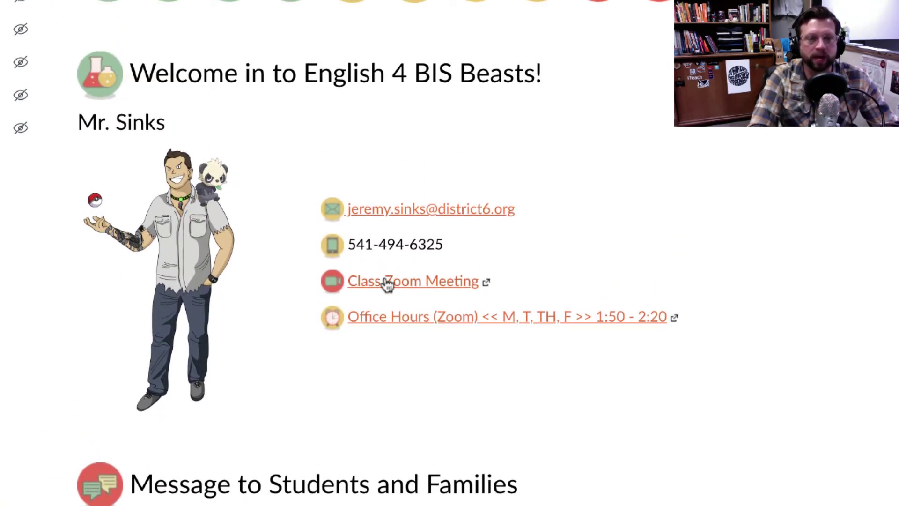
scroll(389, 286, up, 2)
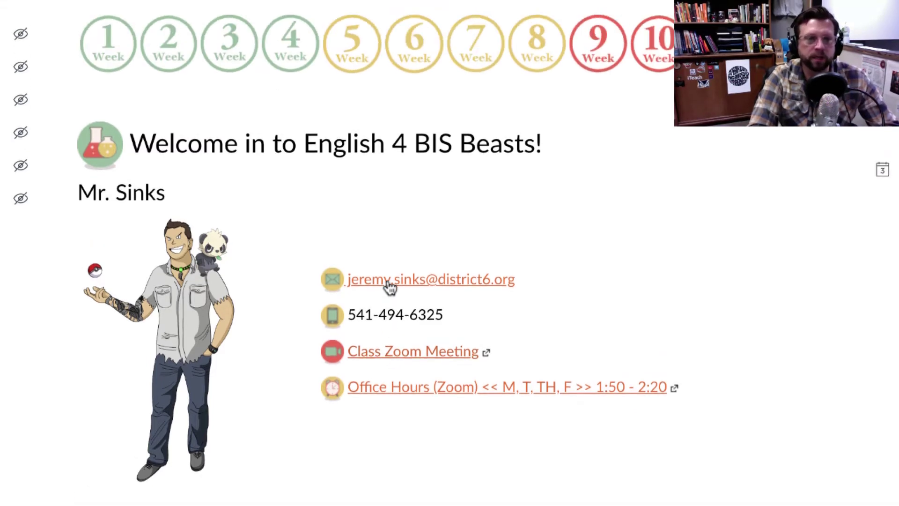
scroll(387, 286, up, 1)
scroll(445, 384, down, 1)
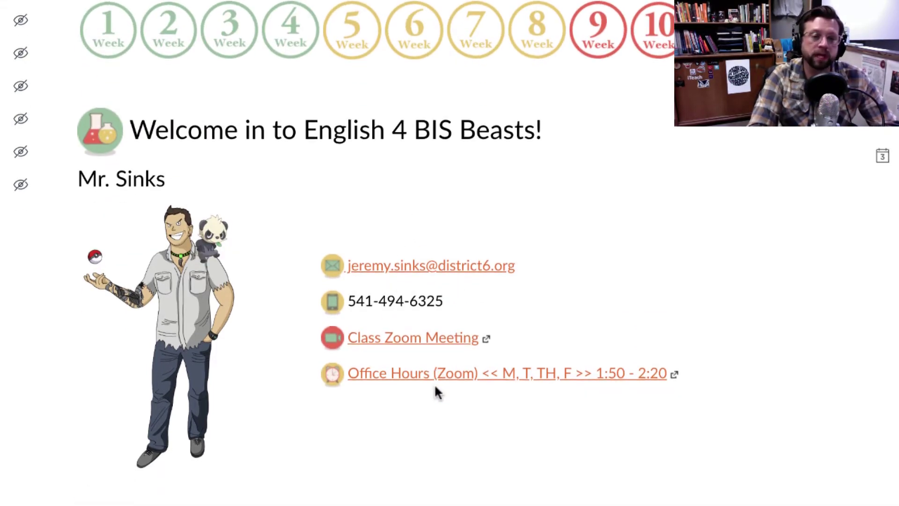
scroll(436, 386, down, 3)
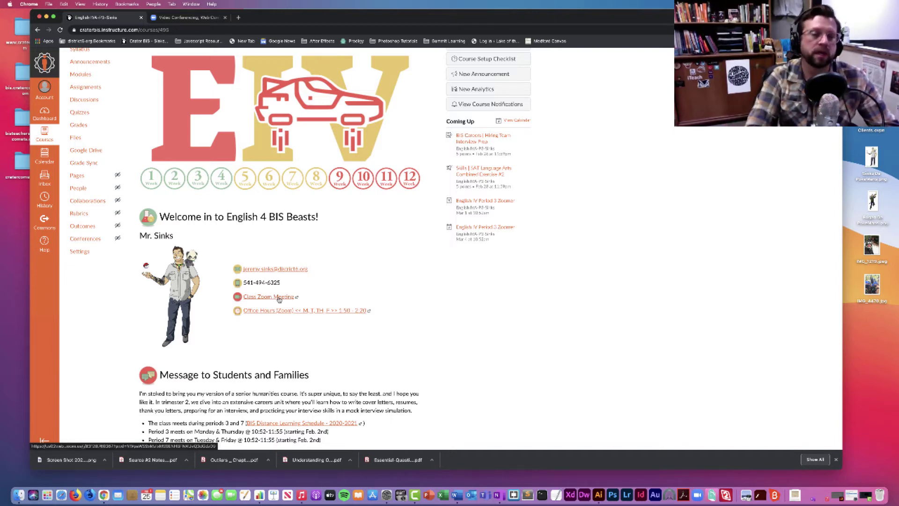
scroll(274, 298, up, 3)
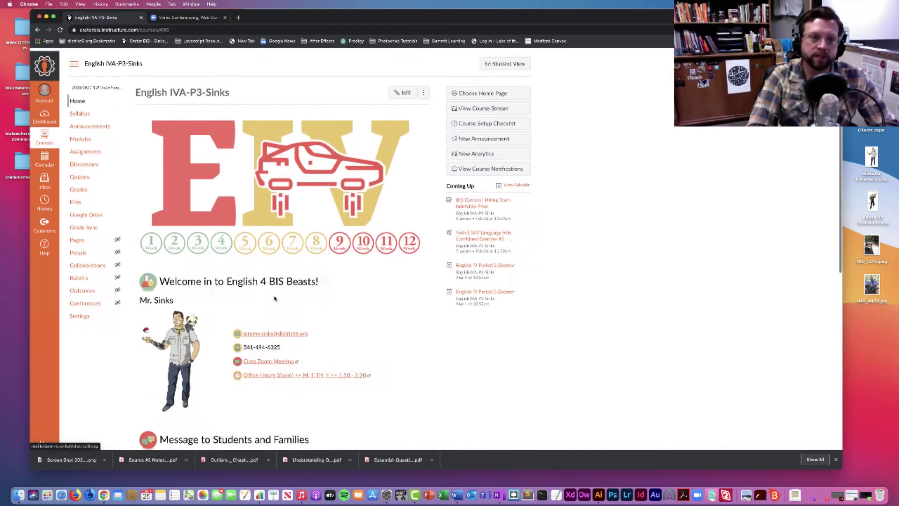
click(192, 18)
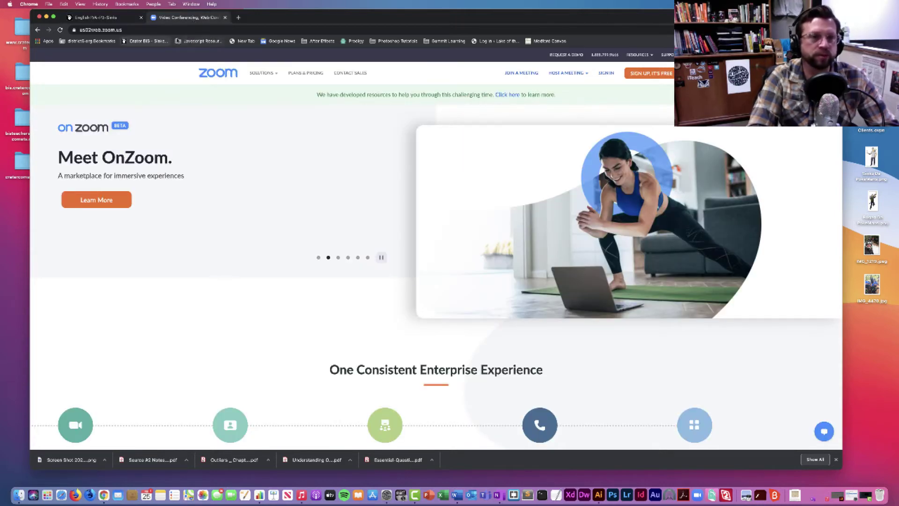
Step: Navigate the tab to zoom.us to reach the Zoom Sign In page
click(166, 30)
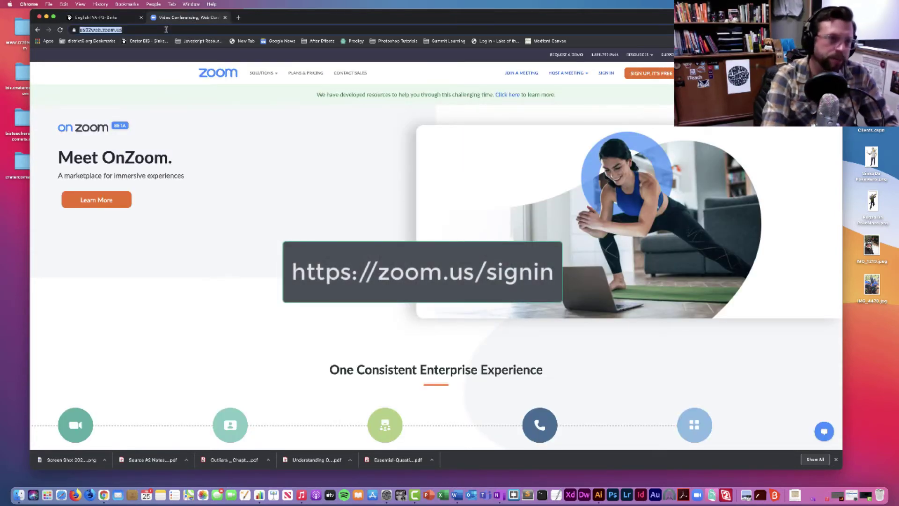
text(z)
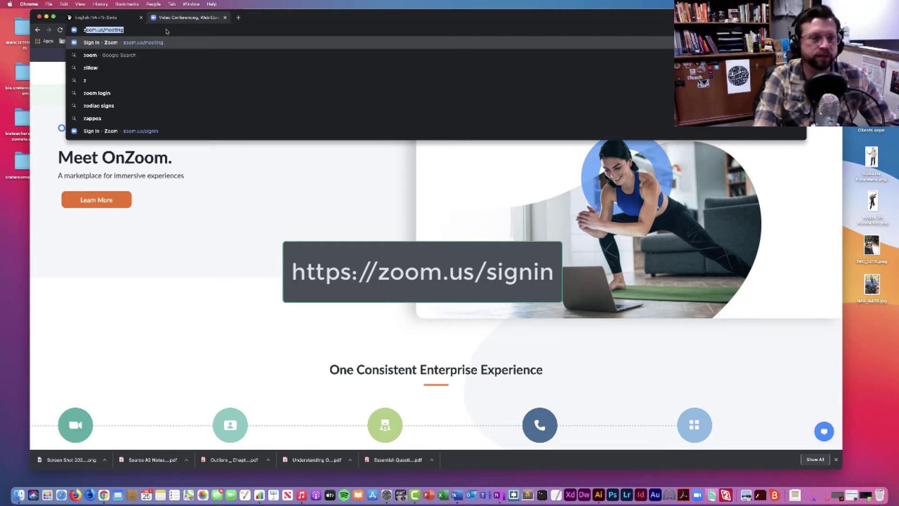
key(Return)
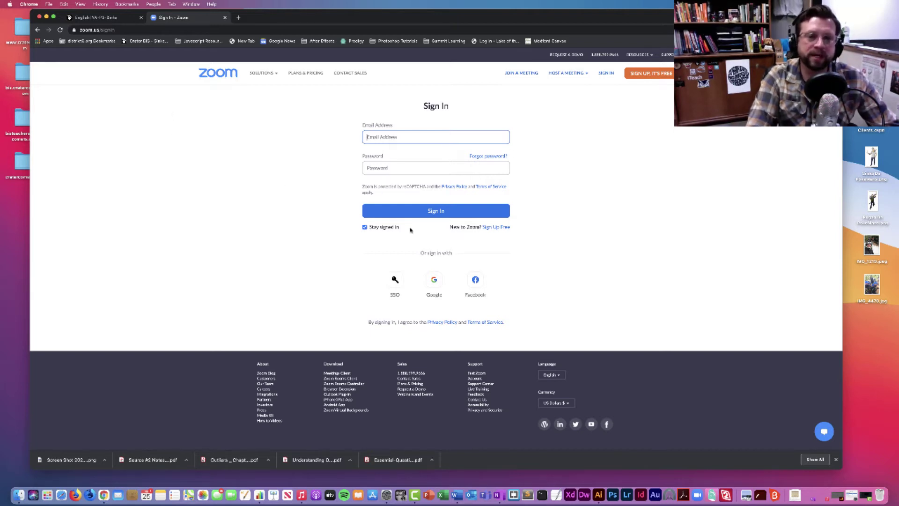
Step: Choose Google under 'Or sign in with', retrying until the Google account chooser appears
click(412, 137)
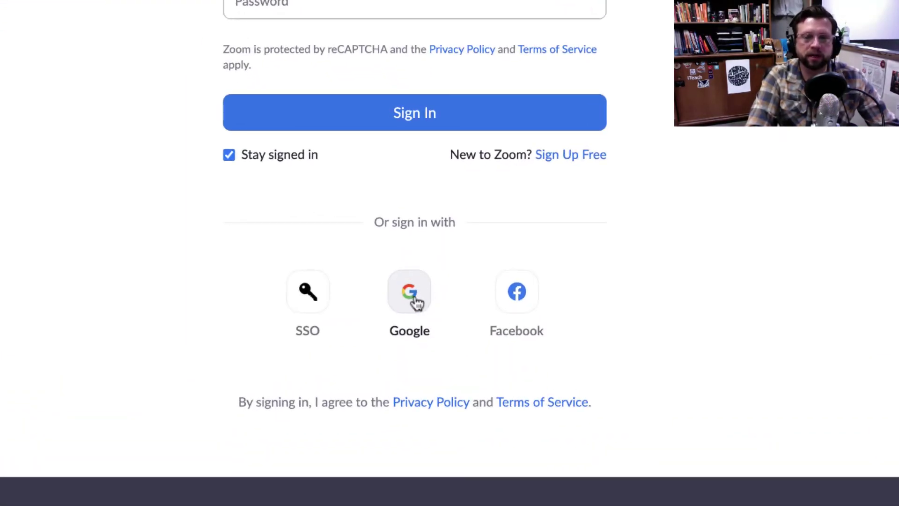
click(411, 296)
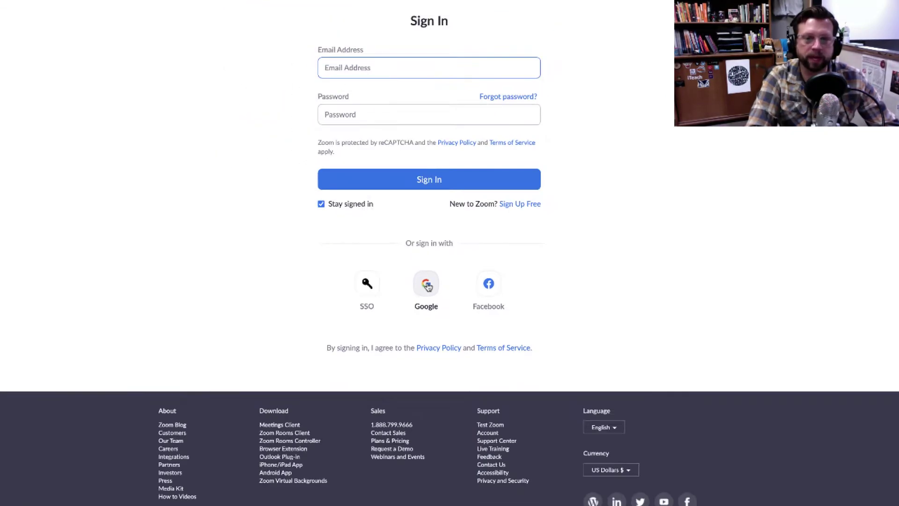
click(369, 64)
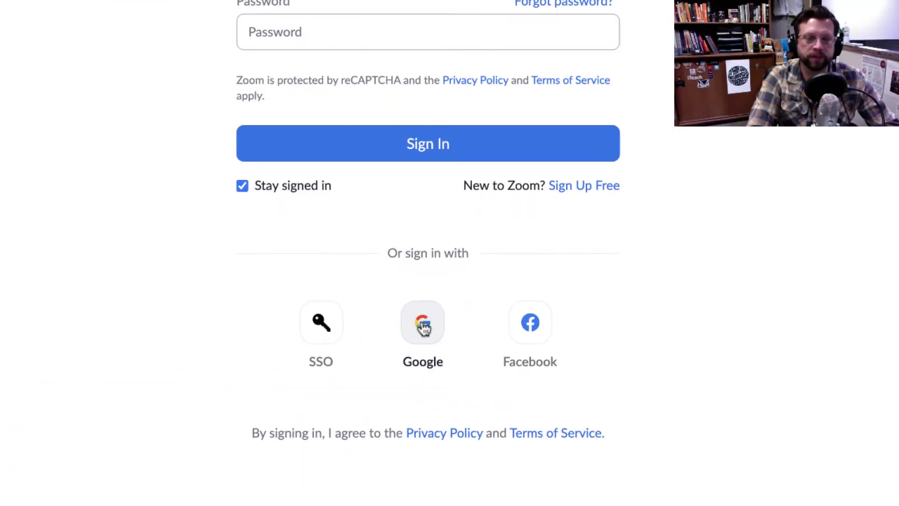
click(423, 324)
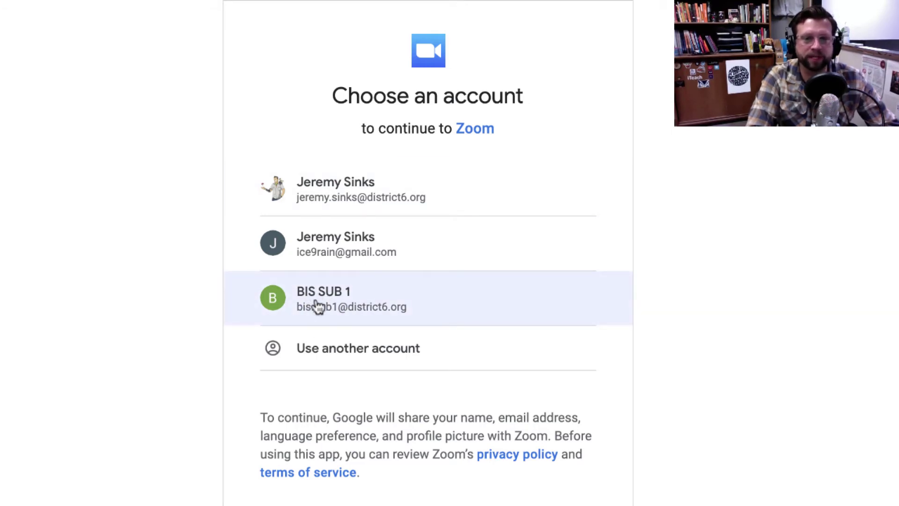
Step: Choose 'Use another account' and enter the substitute account's e-mail address using autofill
click(339, 350)
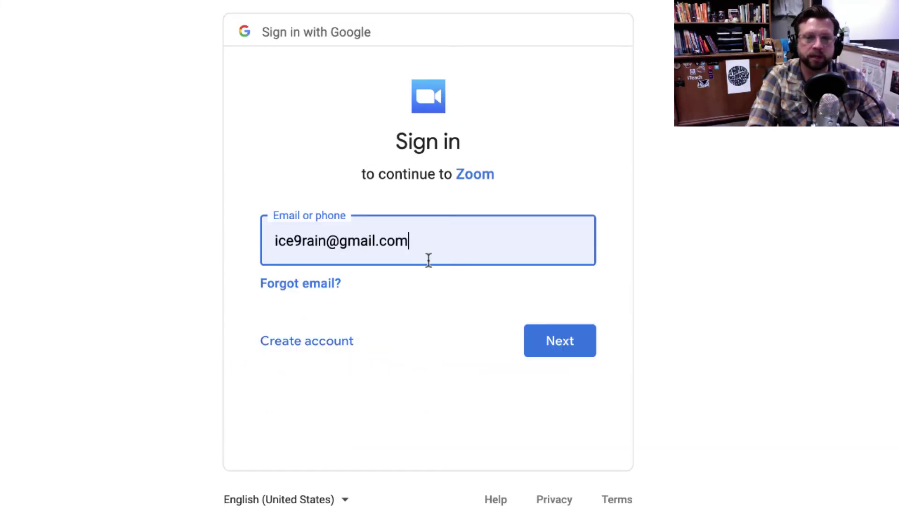
click(423, 240)
drag(428, 241, 263, 242)
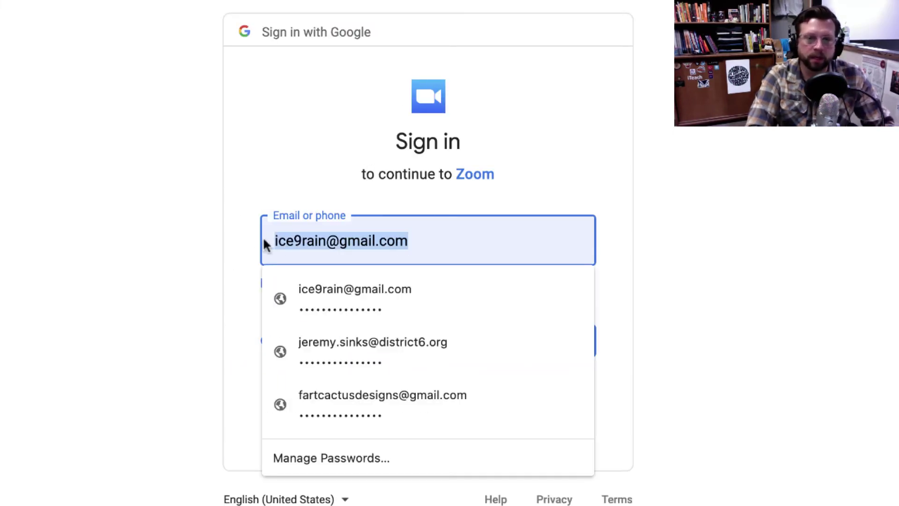
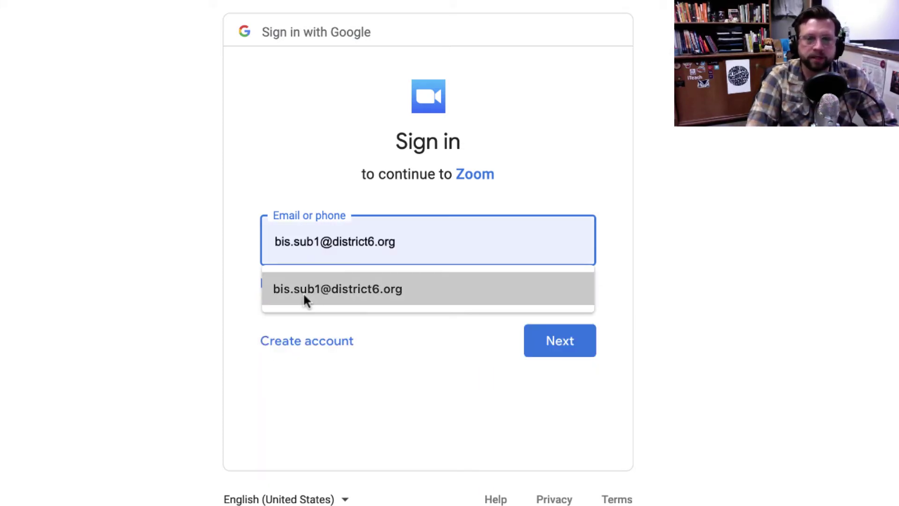
click(310, 292)
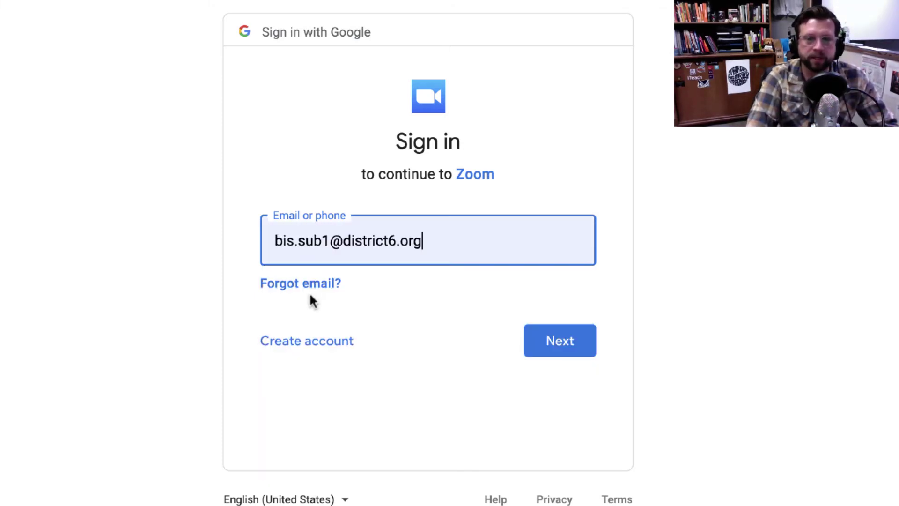
drag(433, 241, 330, 240)
key(BackSpace)
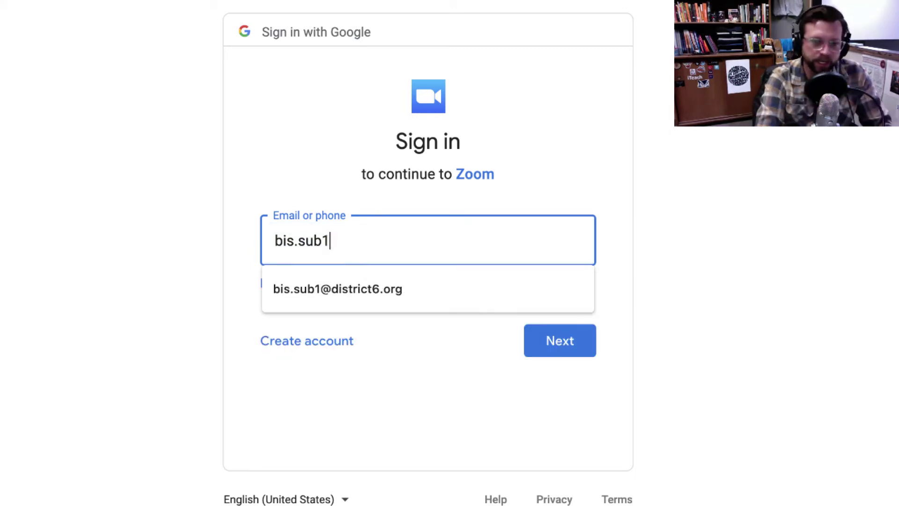
text(@)
click(393, 299)
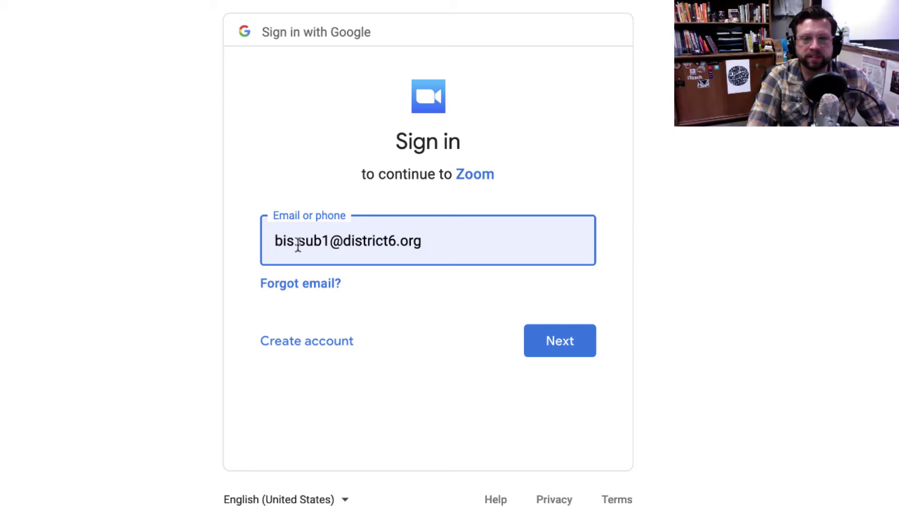
Step: Enter the substitute account's password in Google Sign-in to finish signing in to Zoom
click(561, 345)
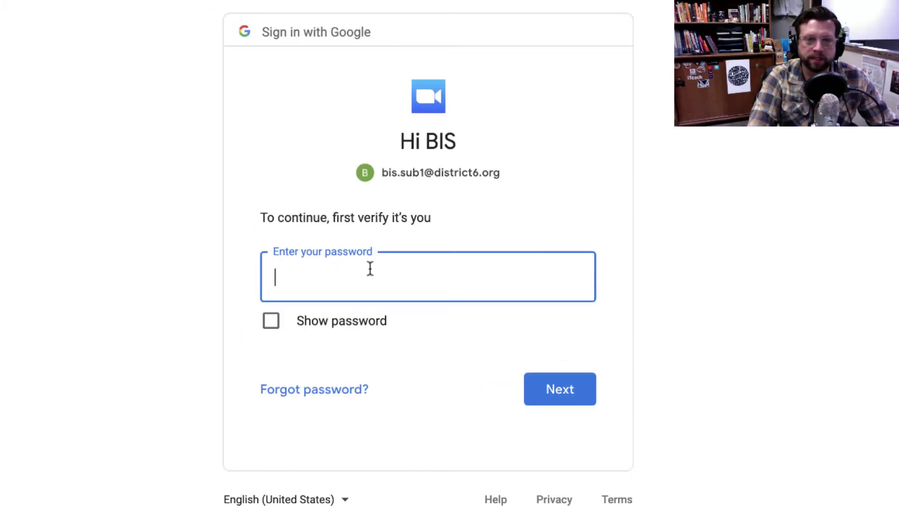
text(•••••)
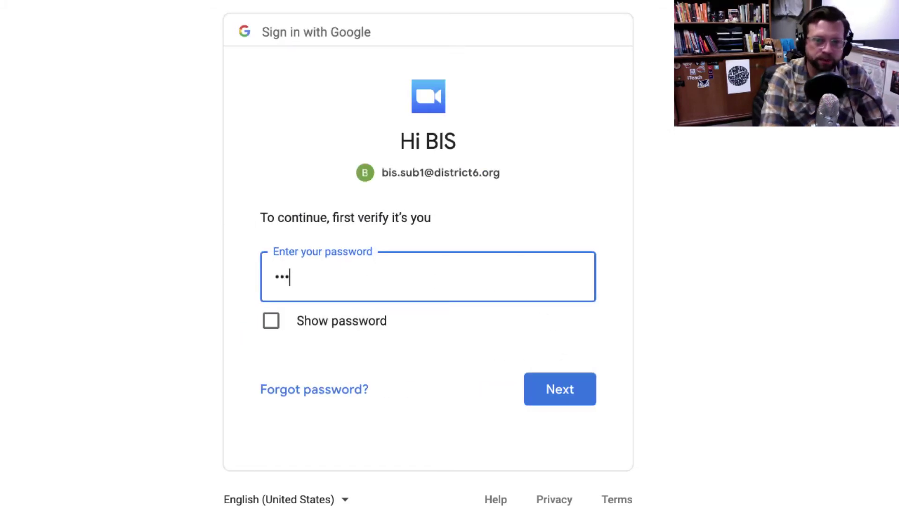
text(•••)
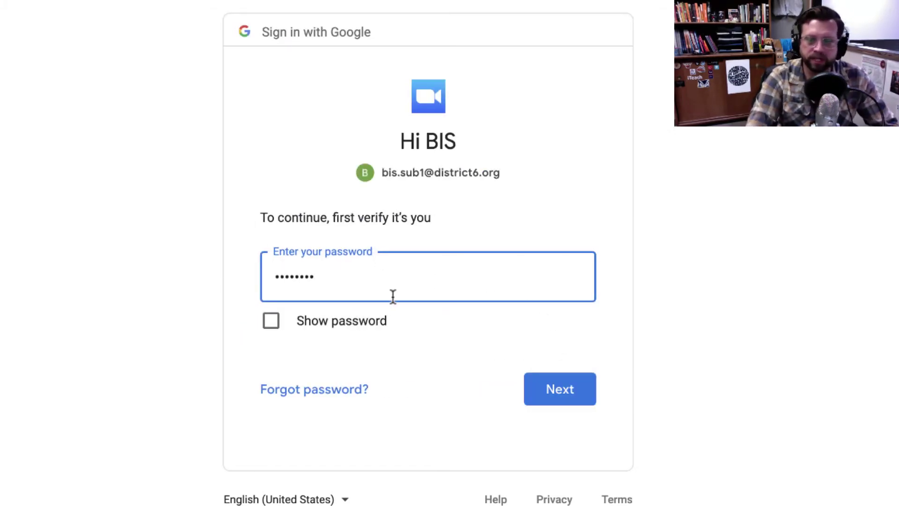
click(560, 392)
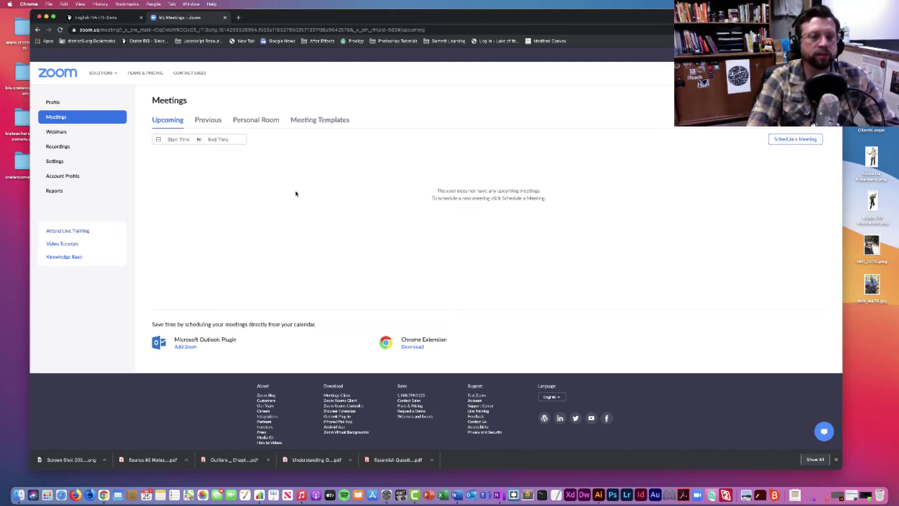
Step: Compare Zoom's Personal Room and Upcoming meetings views, then return to the English 4 Canvas course
click(261, 123)
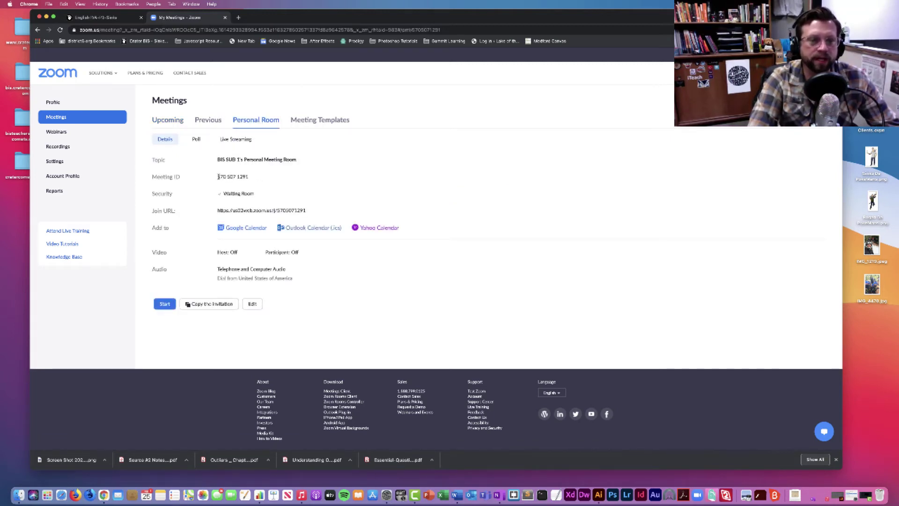
click(170, 122)
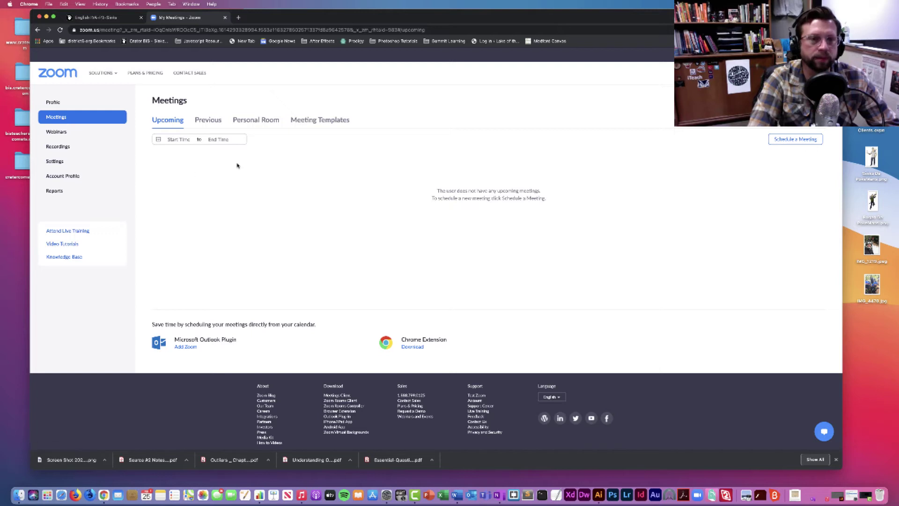
click(265, 120)
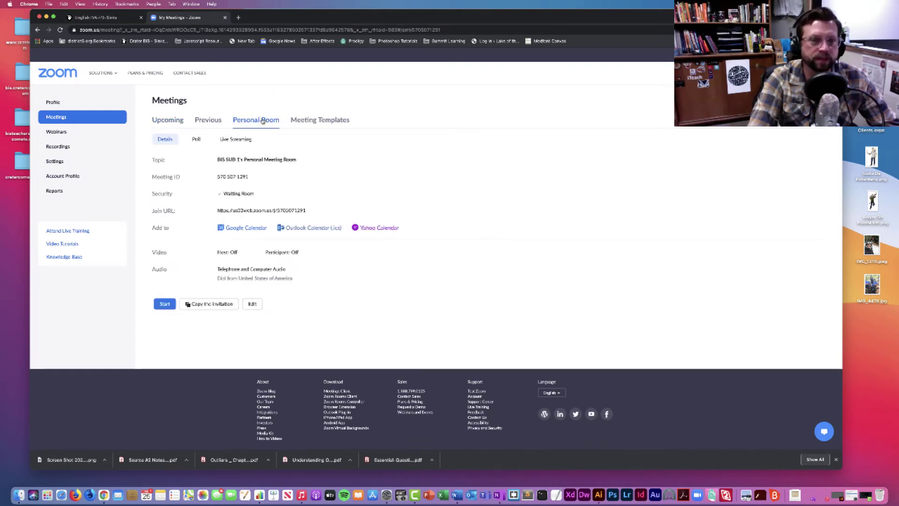
click(172, 121)
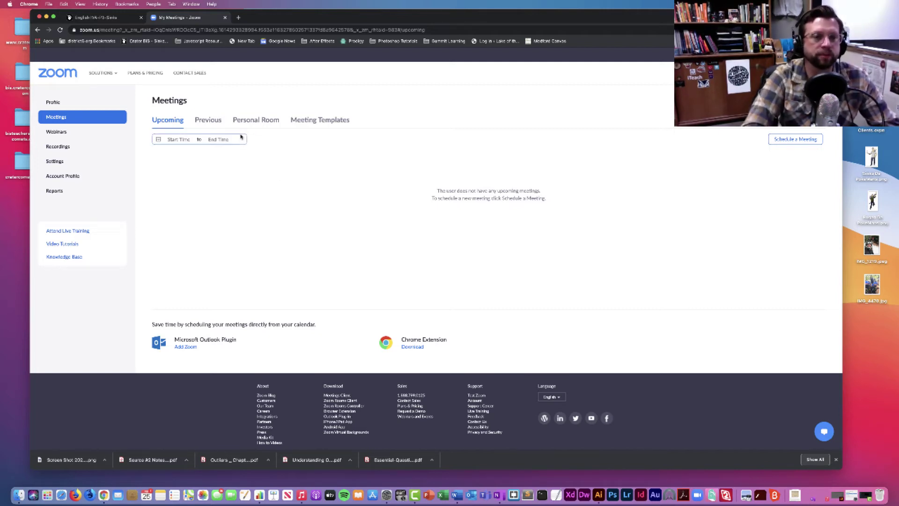
click(101, 19)
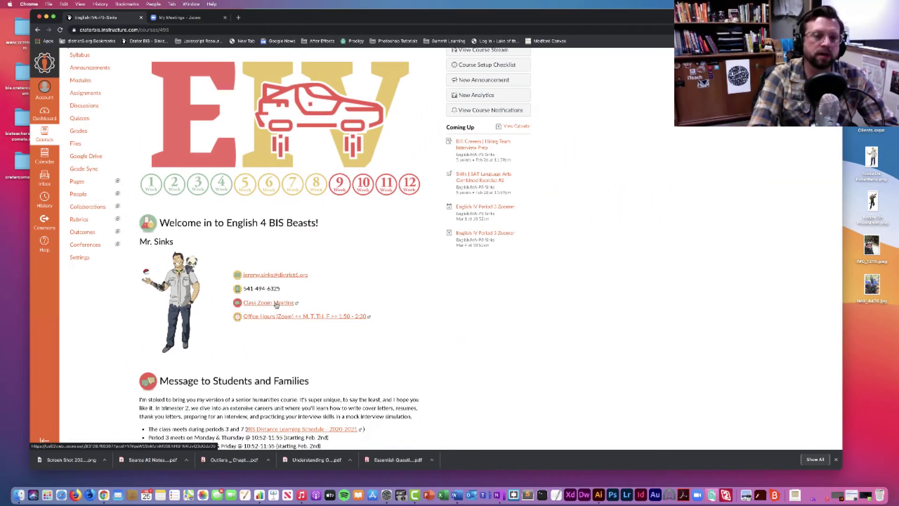
Step: Launch the Class Zoom Meeting from Canvas and allow the browser to open zoom.us
click(350, 313)
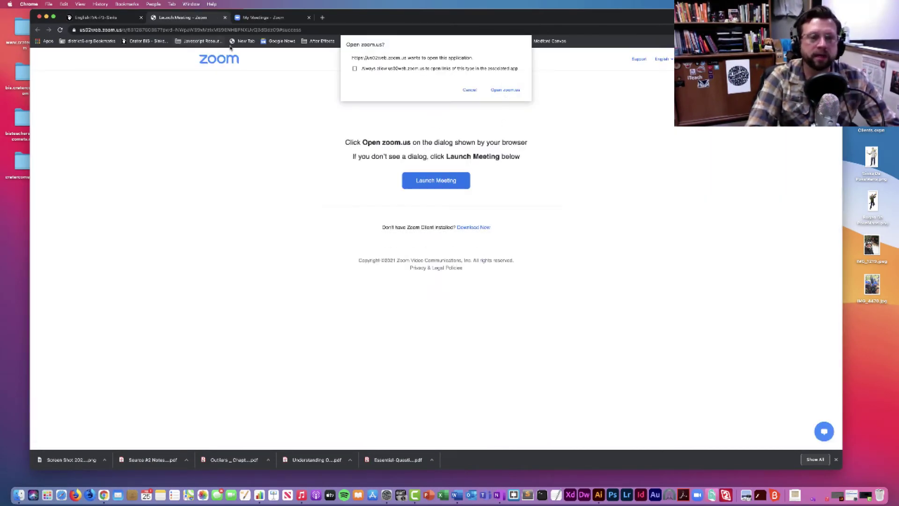
click(505, 90)
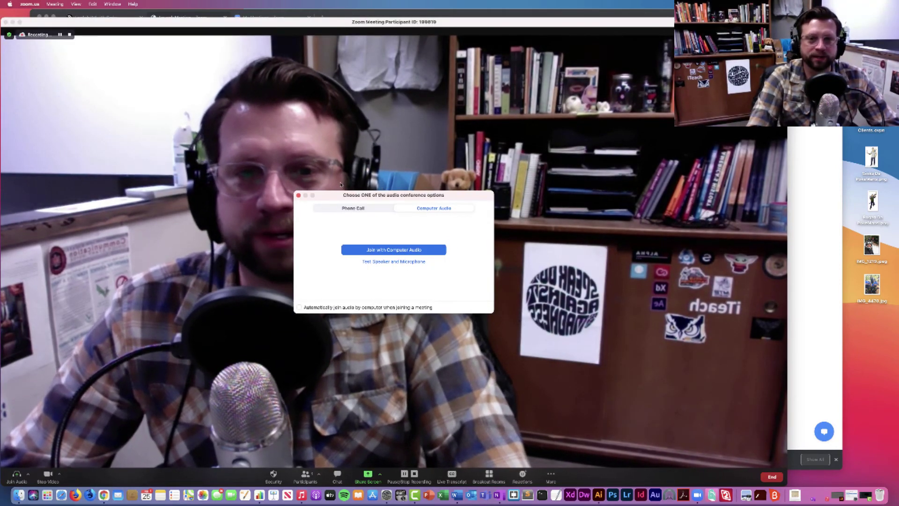
Step: Join the class meeting with computer audio
drag(366, 196, 311, 156)
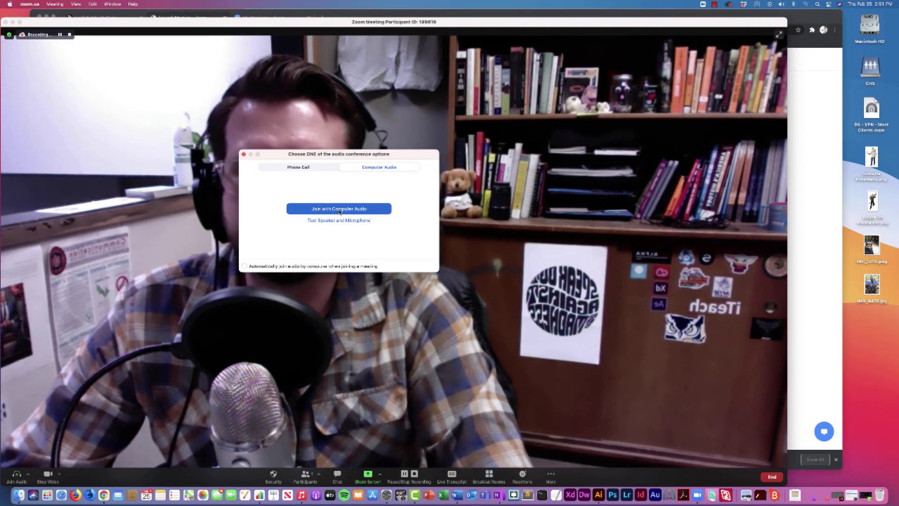
click(339, 211)
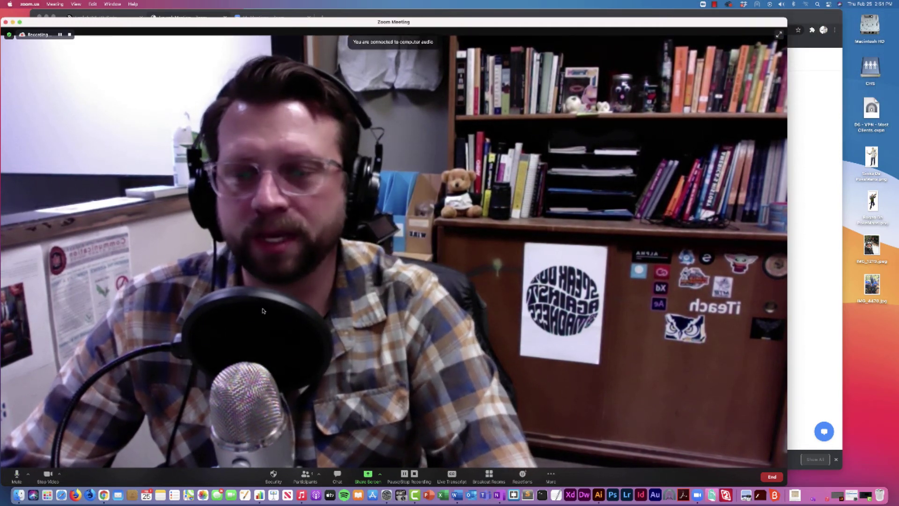
Step: Pause the meeting recording, mute the microphone, and bring up the screen-sharing choices
drag(314, 18, 359, 15)
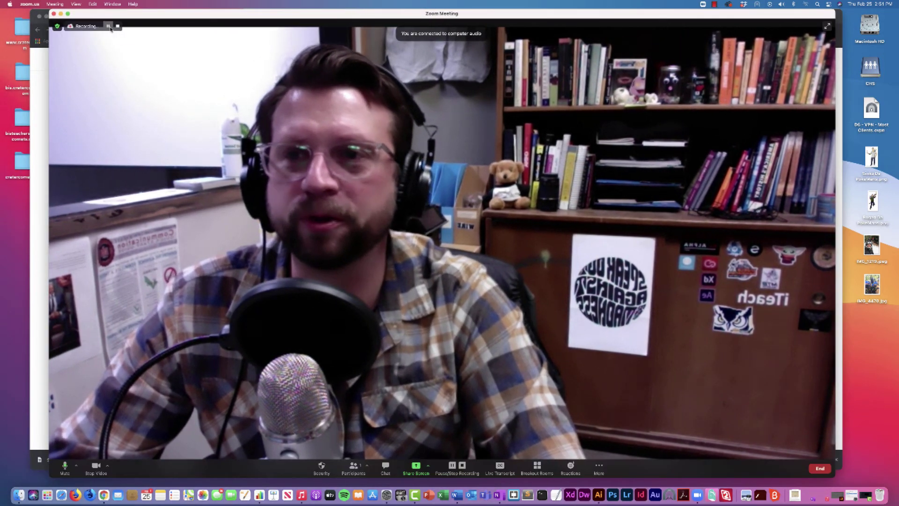
click(109, 25)
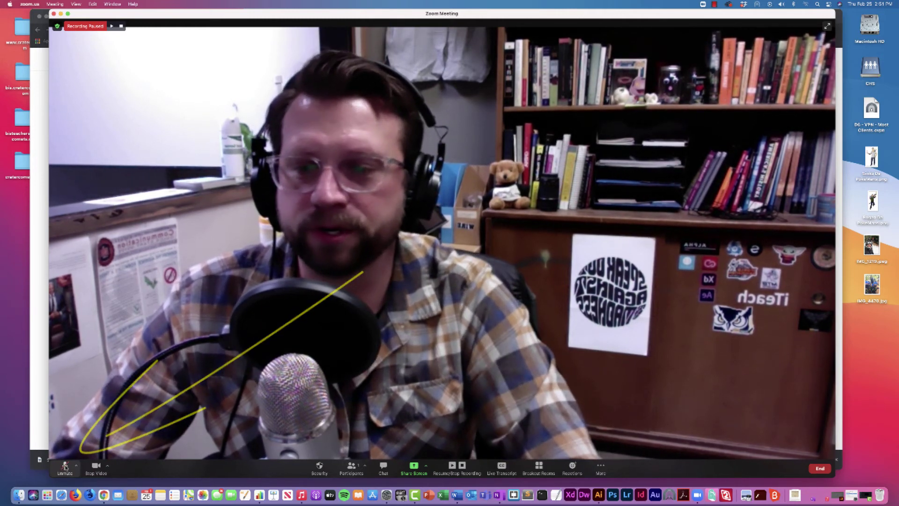
click(66, 467)
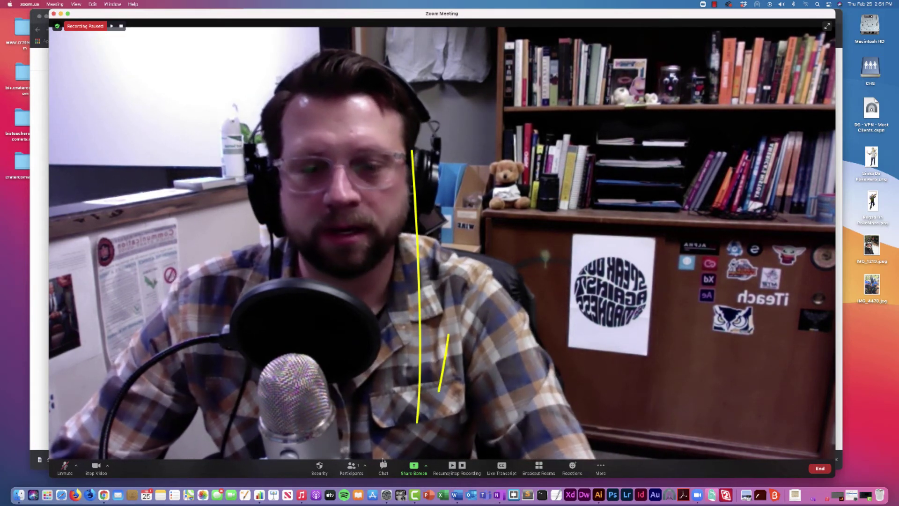
click(413, 467)
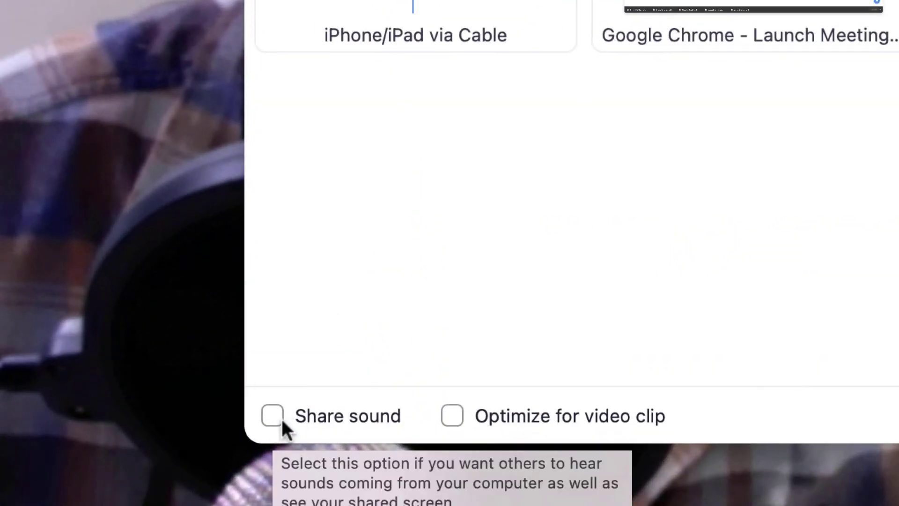
Step: Share Desktop 1 with computer sound included, then stop sharing
click(266, 417)
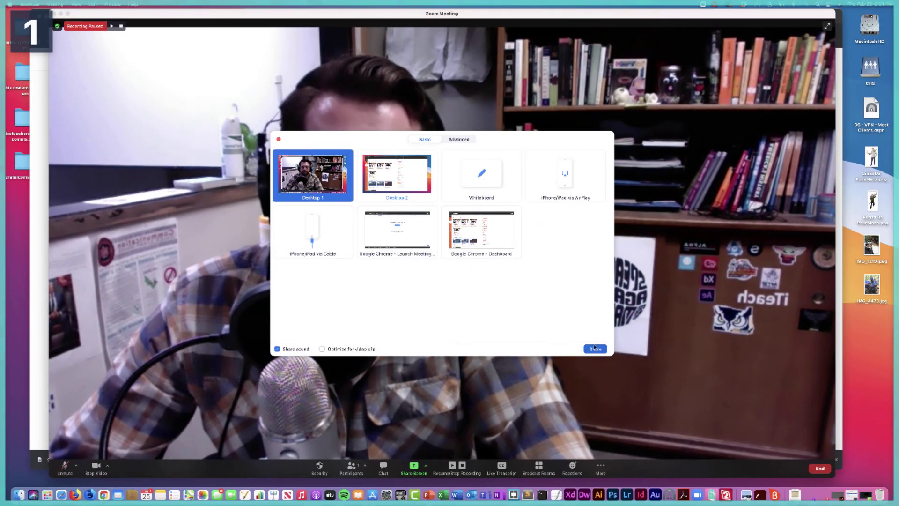
click(595, 349)
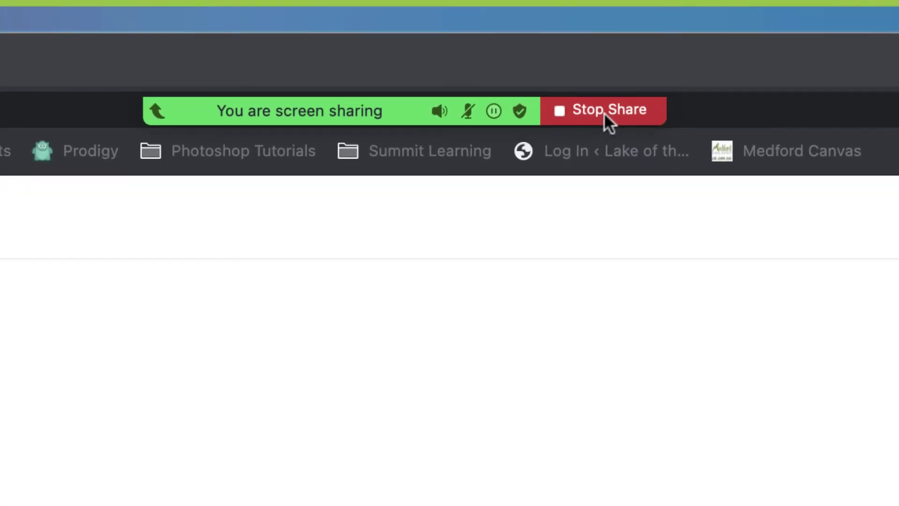
click(617, 123)
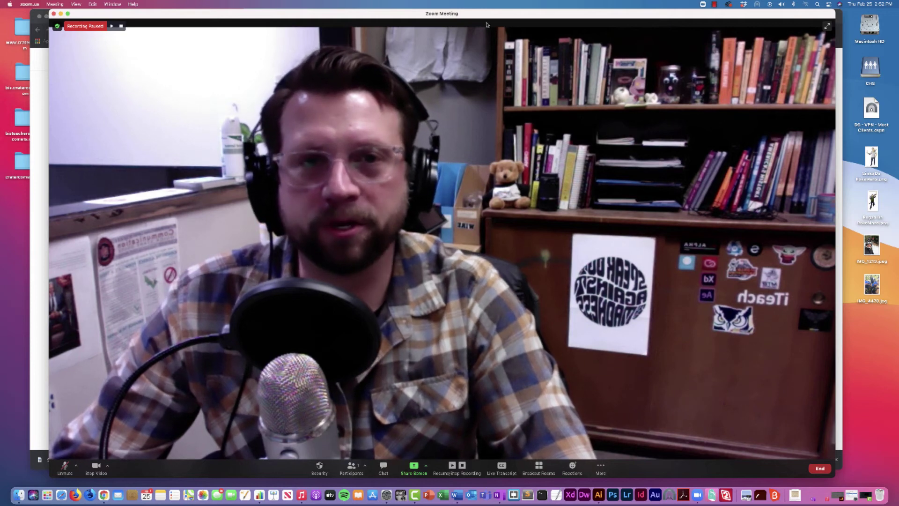
drag(488, 15, 479, 15)
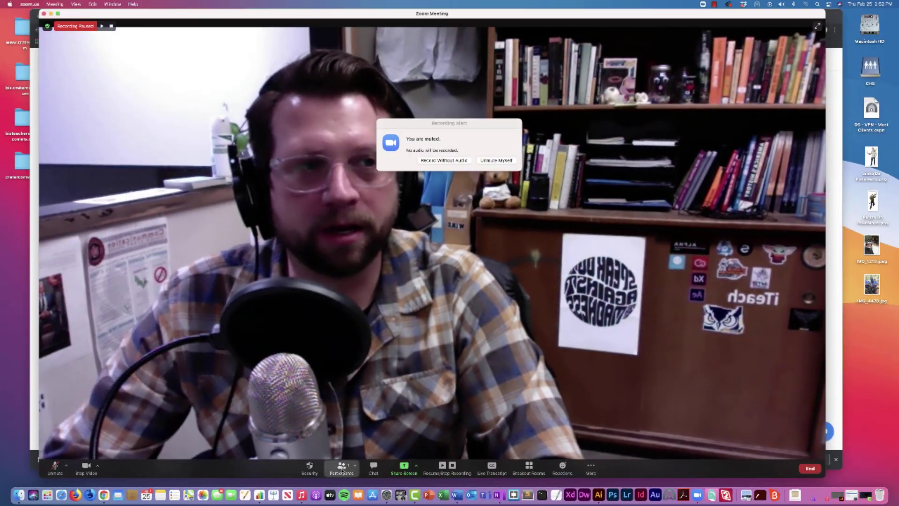
Step: Review the participants list, then end the meeting for all participants
click(259, 461)
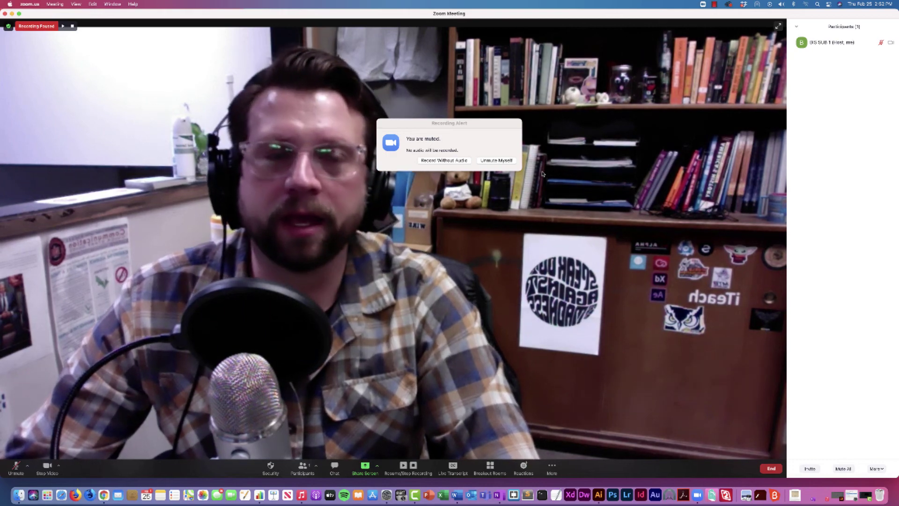
mouse_move(837, 39)
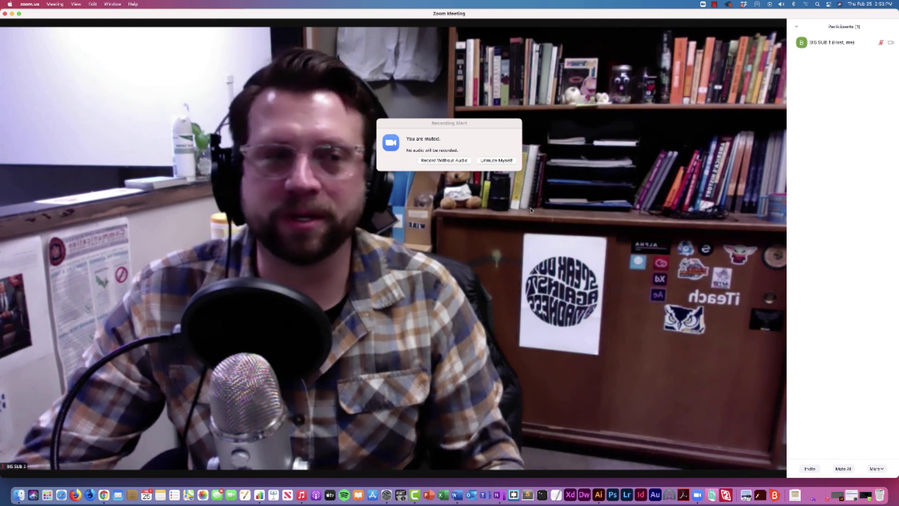
mouse_move(528, 208)
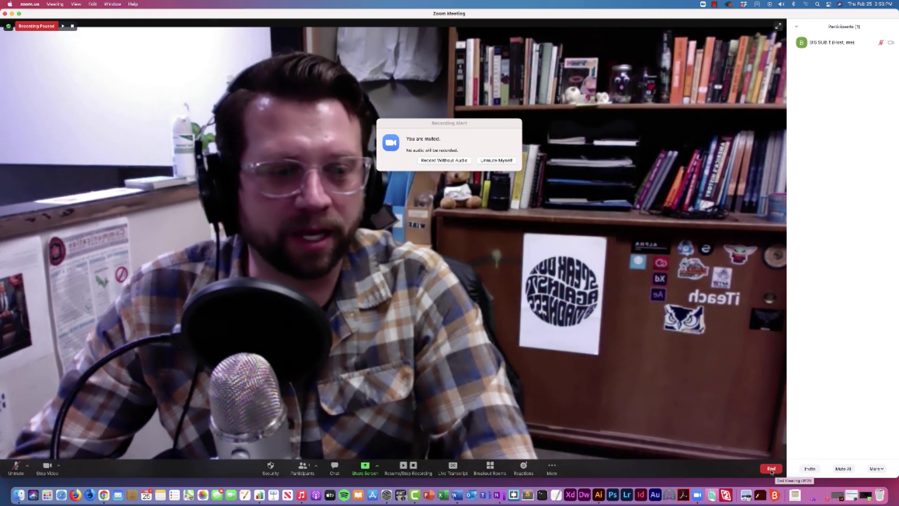
click(772, 468)
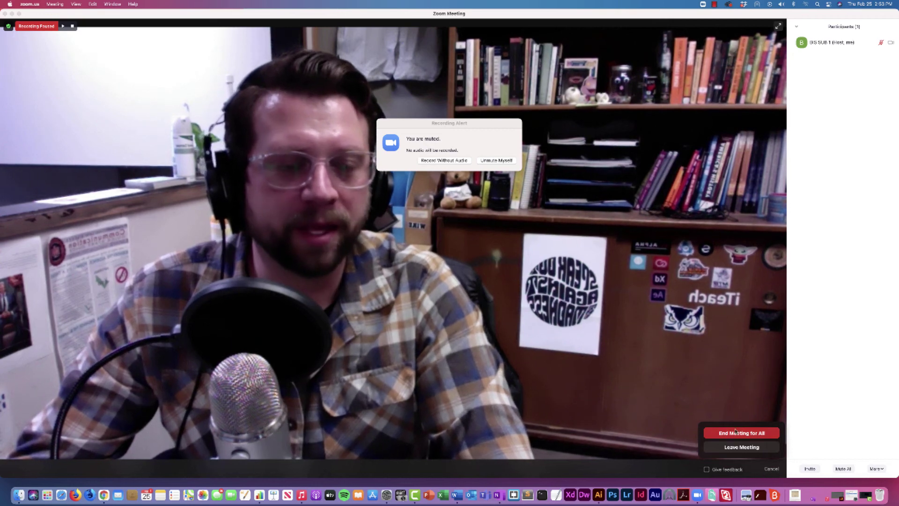
click(749, 435)
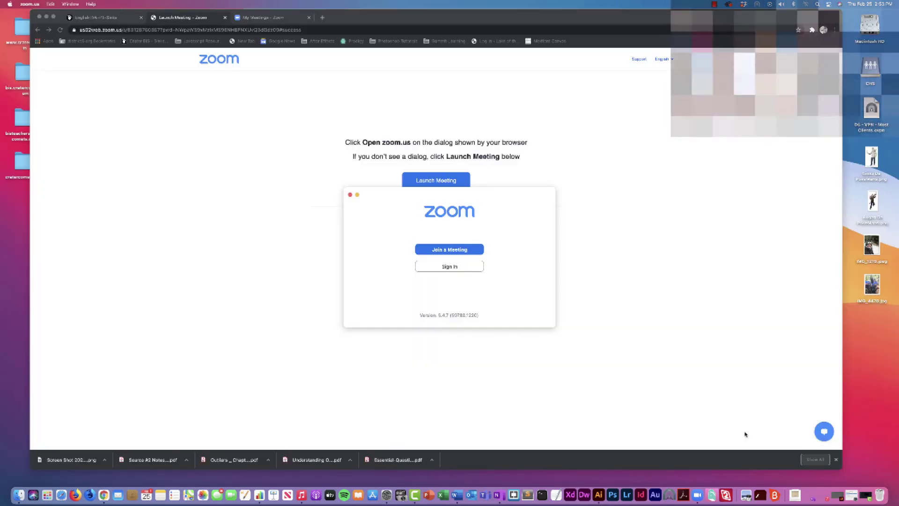
Step: Switch back to the English 4 course tab in Canvas
click(118, 20)
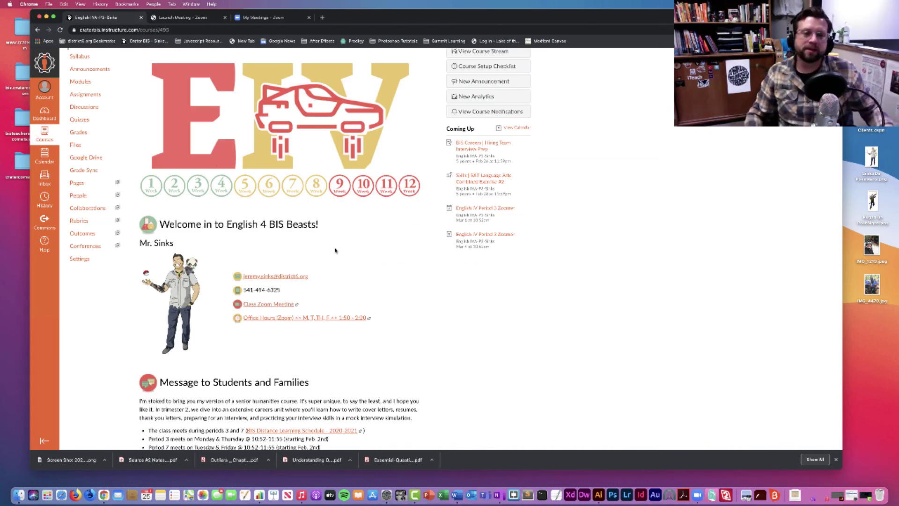